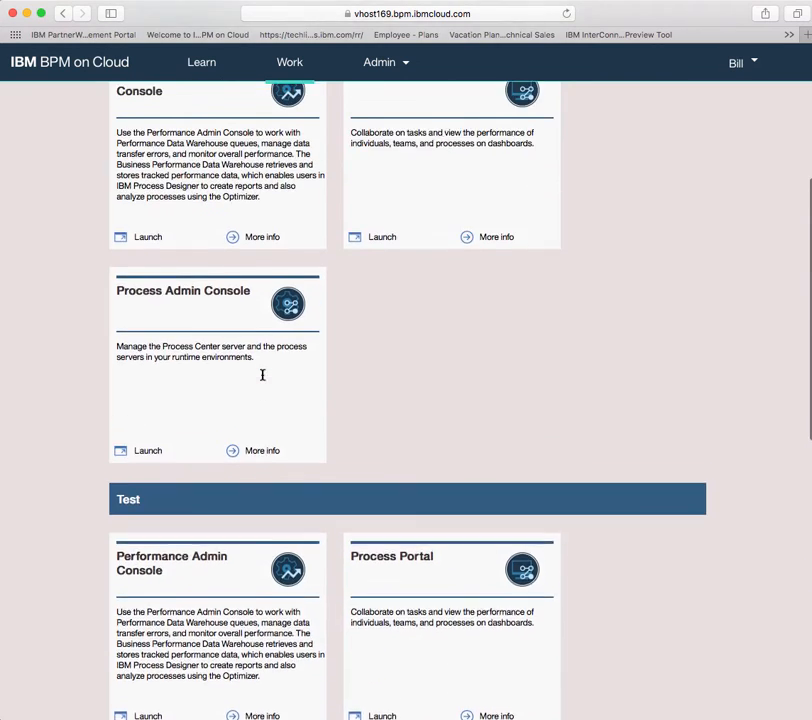
Step: Scroll back up to the My applications section with the Process Center card
{"action": "left_click", "coordinate": [388, 70]}
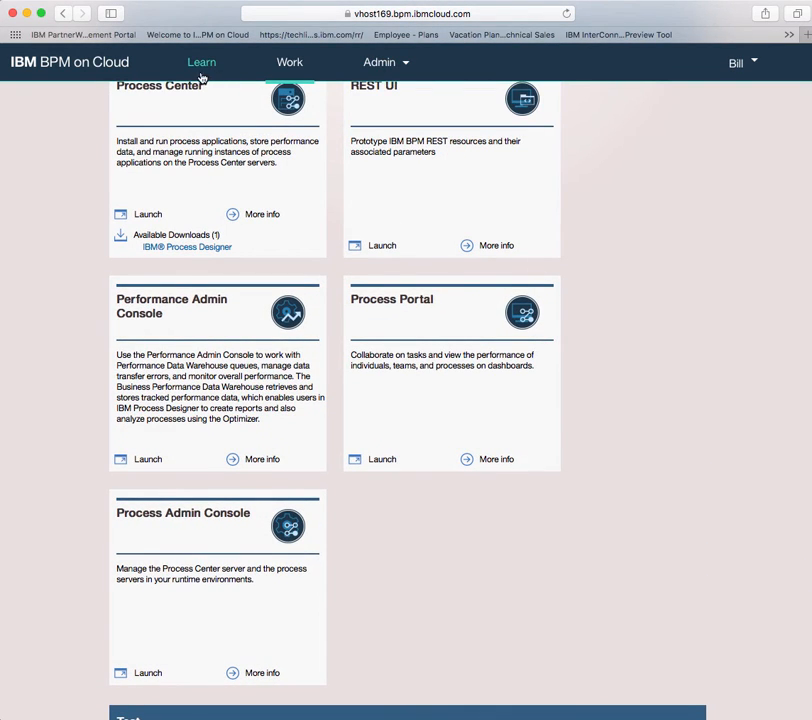
{"action": "scroll", "coordinate": [274, 140], "scroll_direction": "up", "scroll_amount": 2}
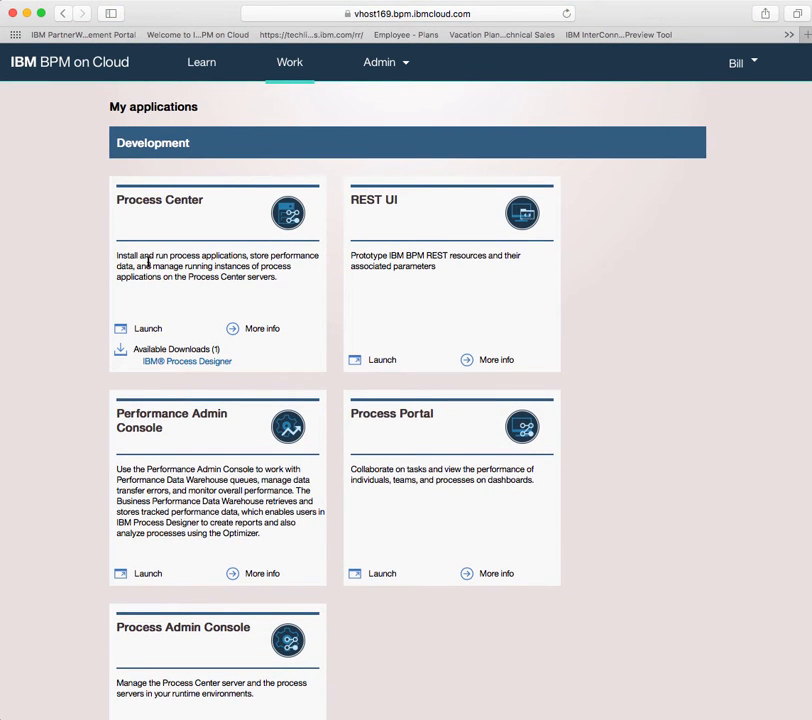
Step: Launch Process Center and create process app 'Bills Pizzeria App' with acronym BGPZZA2
{"action": "left_click", "coordinate": [149, 329]}
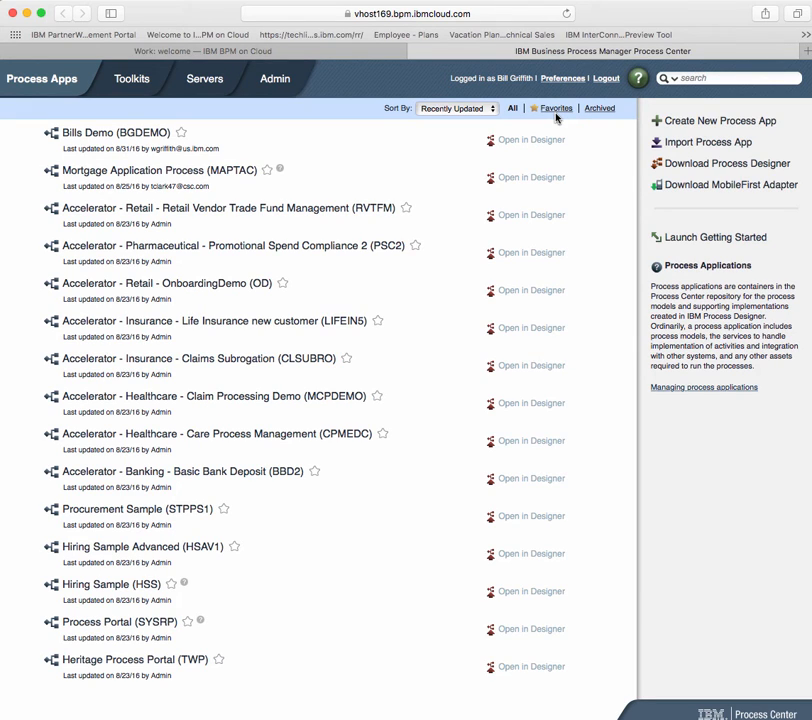
{"action": "left_click", "coordinate": [716, 121]}
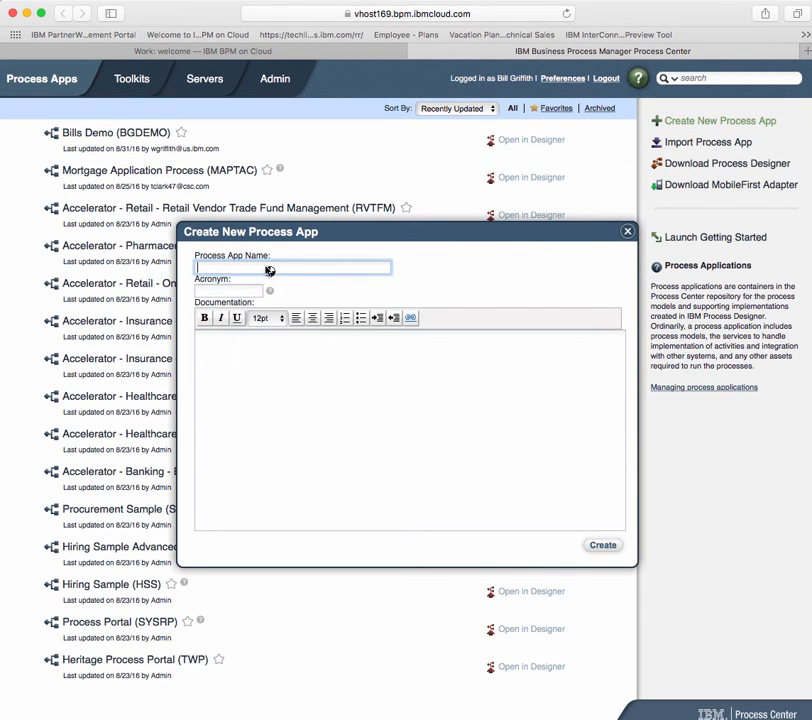
{"action": "type", "text": "Bills Pizzarie App"}
{"action": "key", "text": "Tab"}
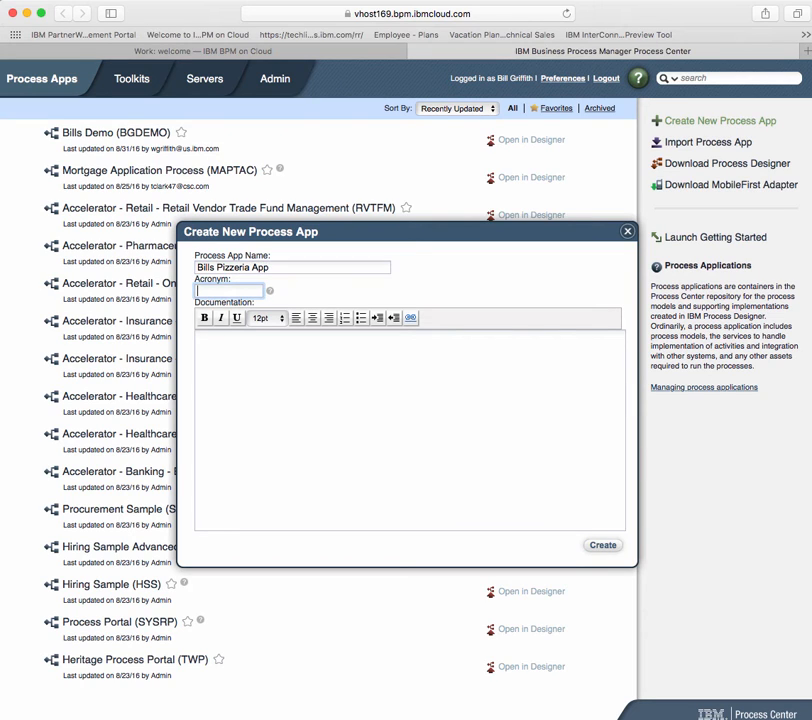
{"action": "type", "text": "BG"}
{"action": "type", "text": "PI"}
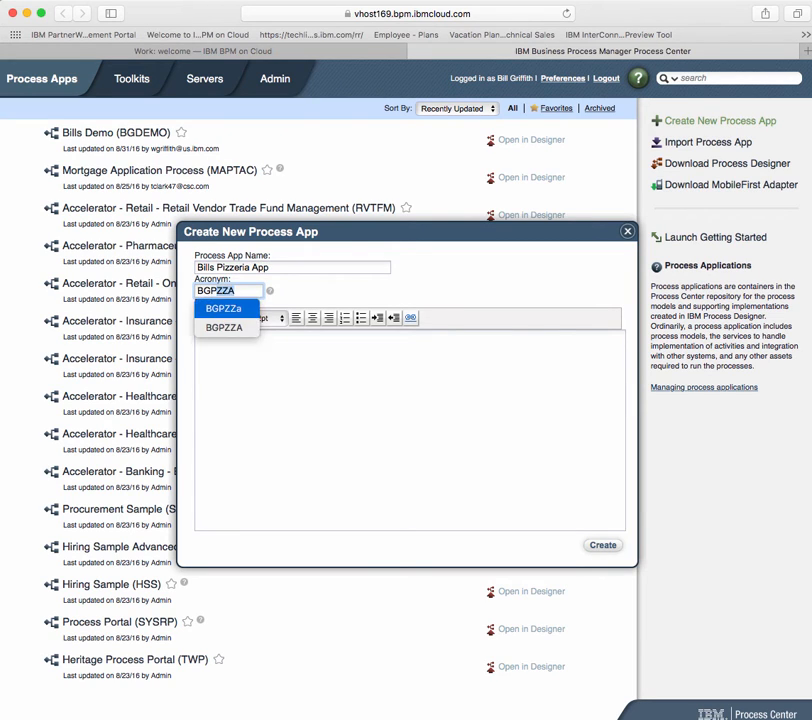
{"action": "type", "text": "ZZA2"}
{"action": "left_click", "coordinate": [610, 546]}
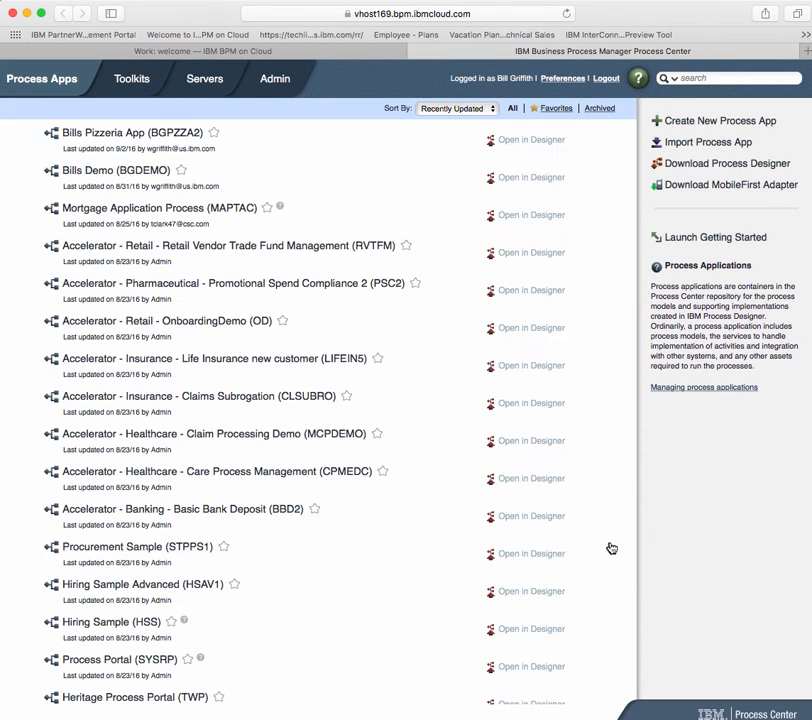
Step: Open Bills Pizzeria App in the Designer and add a process named Pizza Ordering Process
{"action": "left_click", "coordinate": [528, 148]}
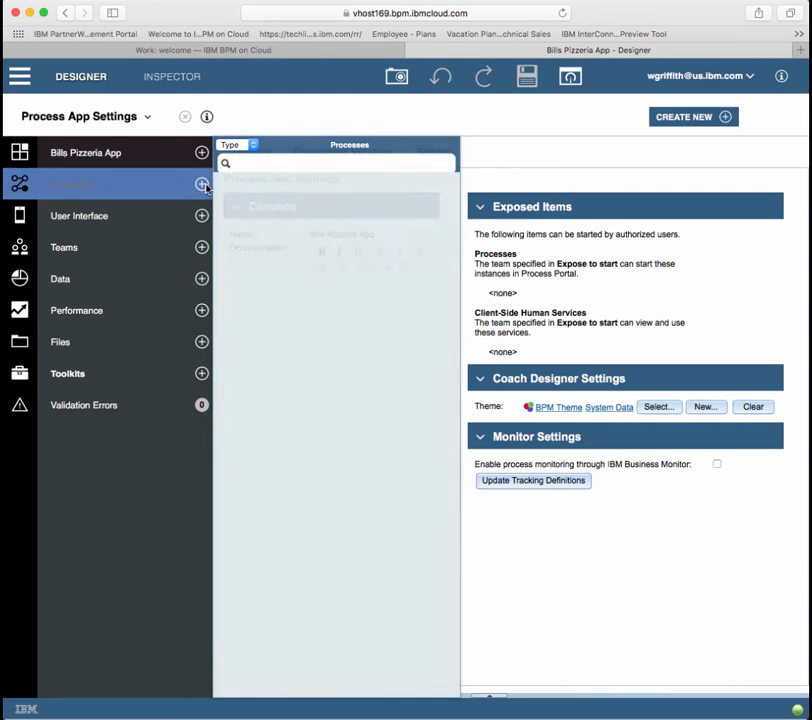
{"action": "left_click", "coordinate": [201, 184]}
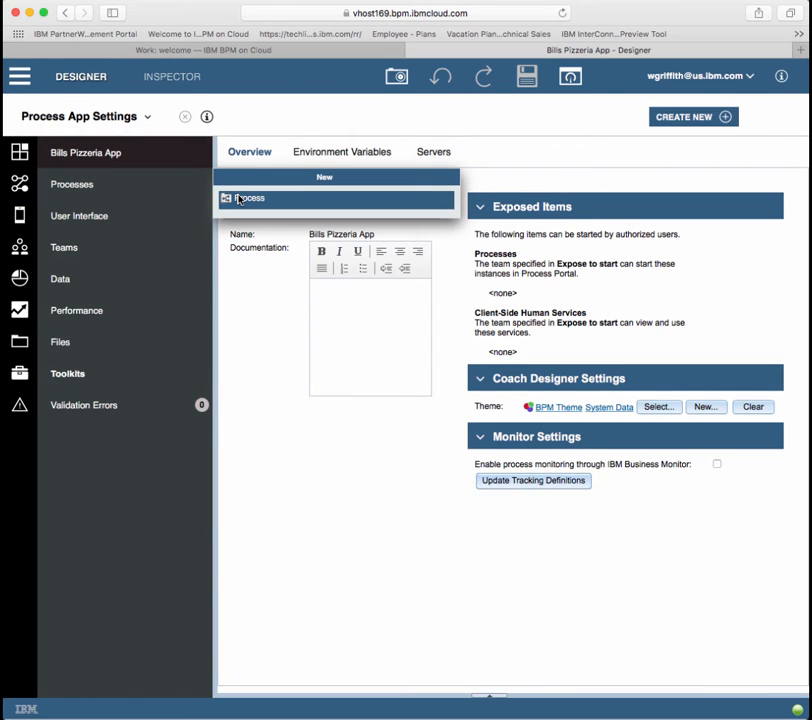
{"action": "left_click", "coordinate": [239, 199]}
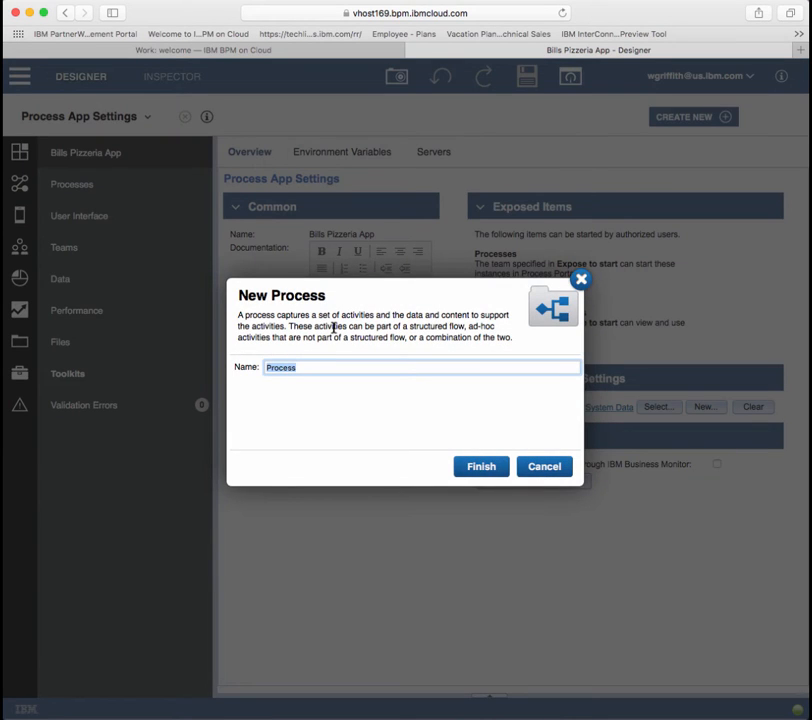
{"action": "type", "text": "P"}
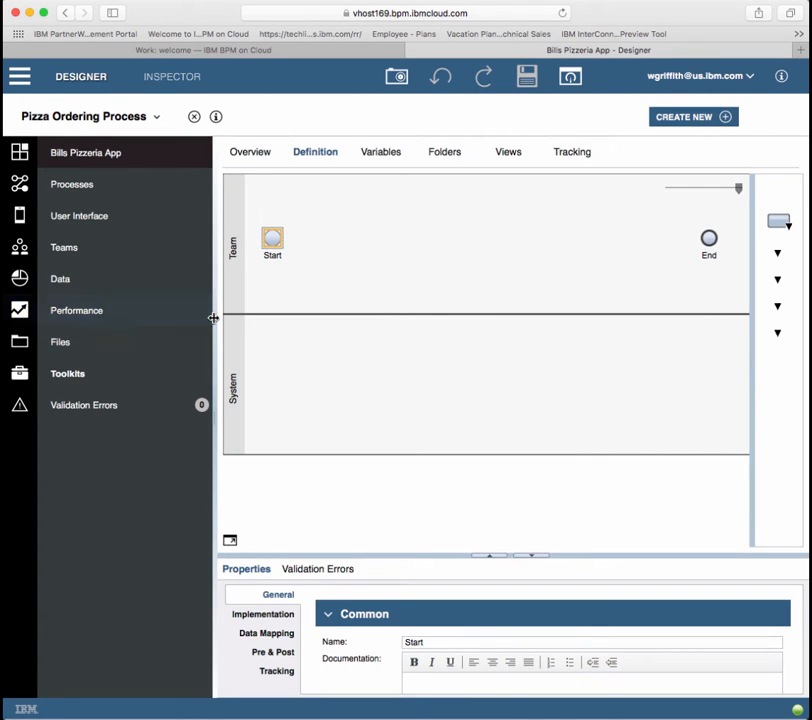
Step: Add a Place Order task and rename the Team lane to Customer
{"action": "left_click_drag", "start_coordinate": [213, 318], "coordinate": [154, 323]}
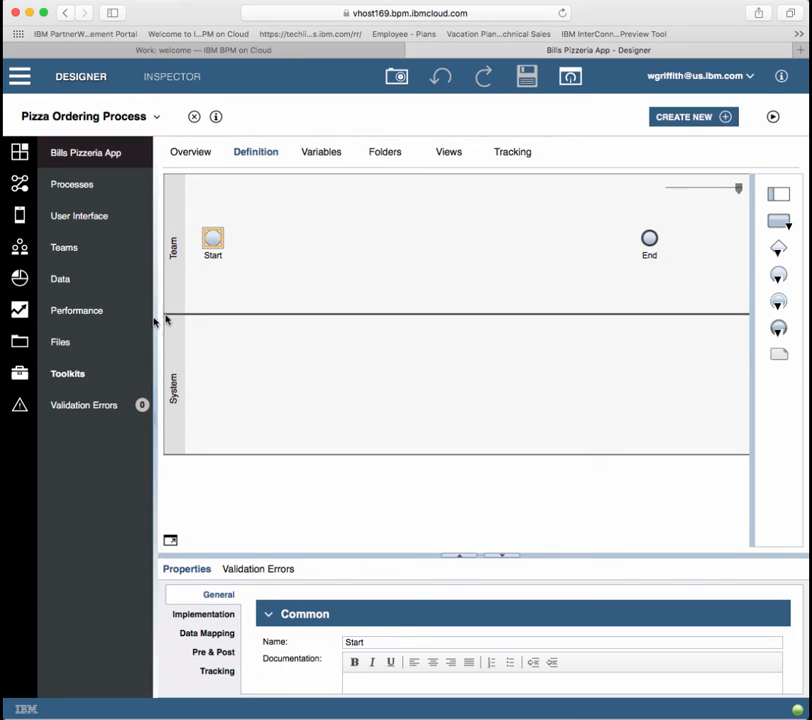
{"action": "left_click_drag", "start_coordinate": [781, 222], "coordinate": [310, 250]}
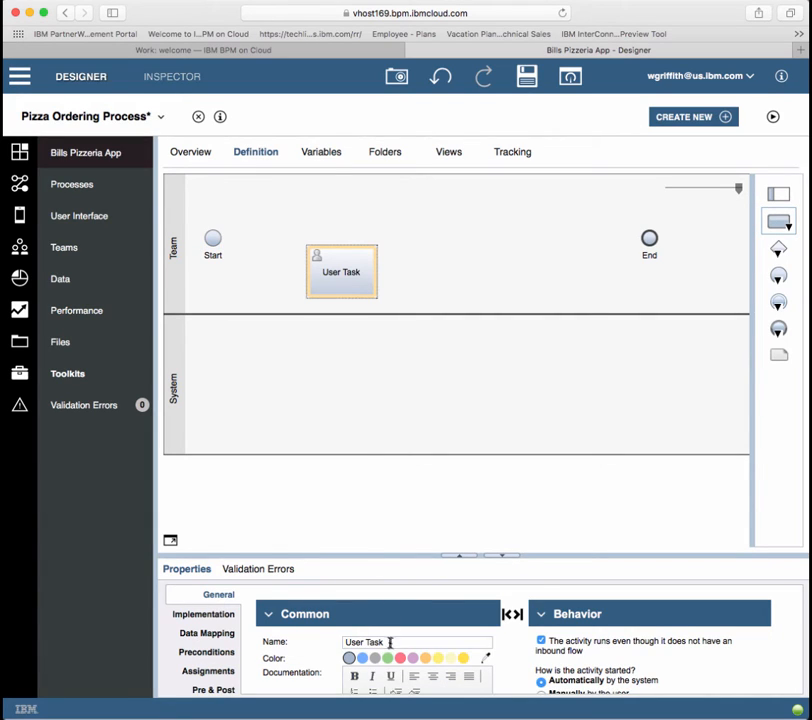
{"action": "left_click_drag", "start_coordinate": [388, 640], "coordinate": [305, 644]}
{"action": "type", "text": "Place"}
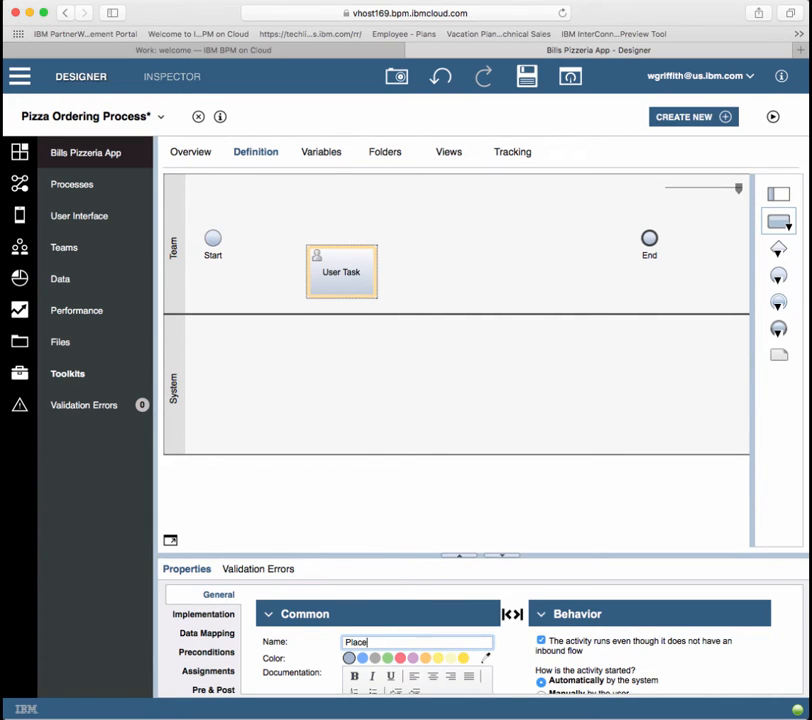
{"action": "type", "text": " Order"}
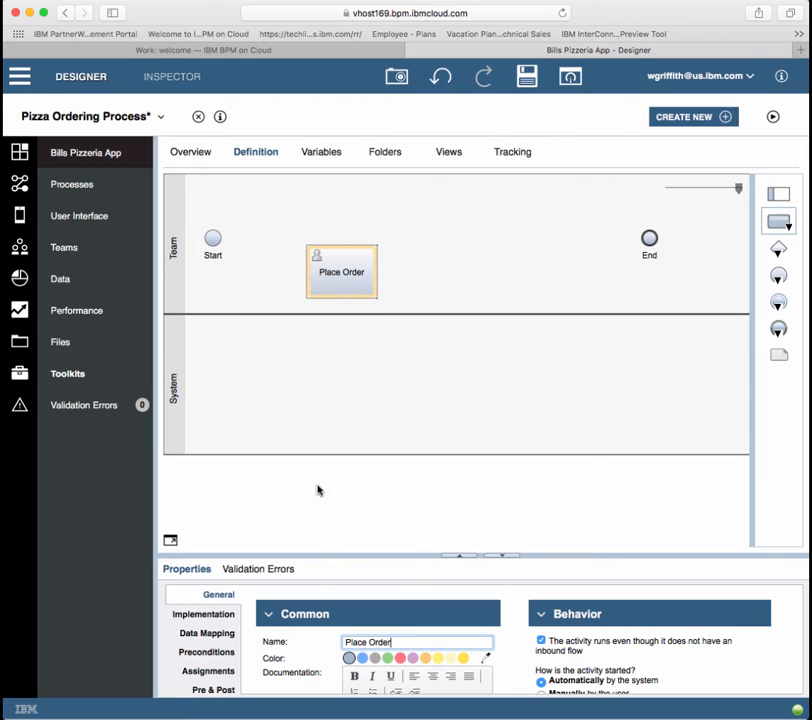
{"action": "left_click", "coordinate": [180, 262]}
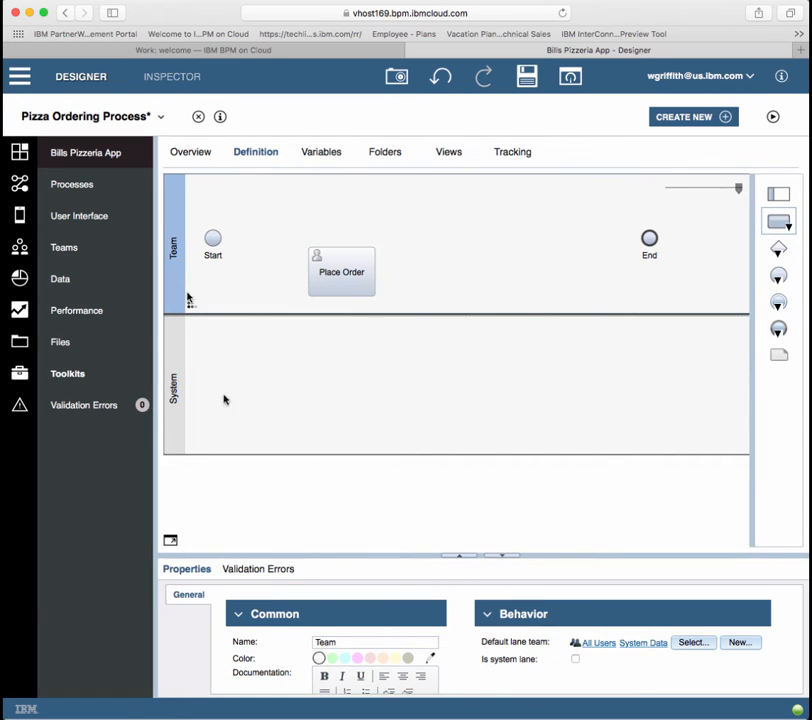
{"action": "left_click_drag", "start_coordinate": [342, 641], "coordinate": [311, 643]}
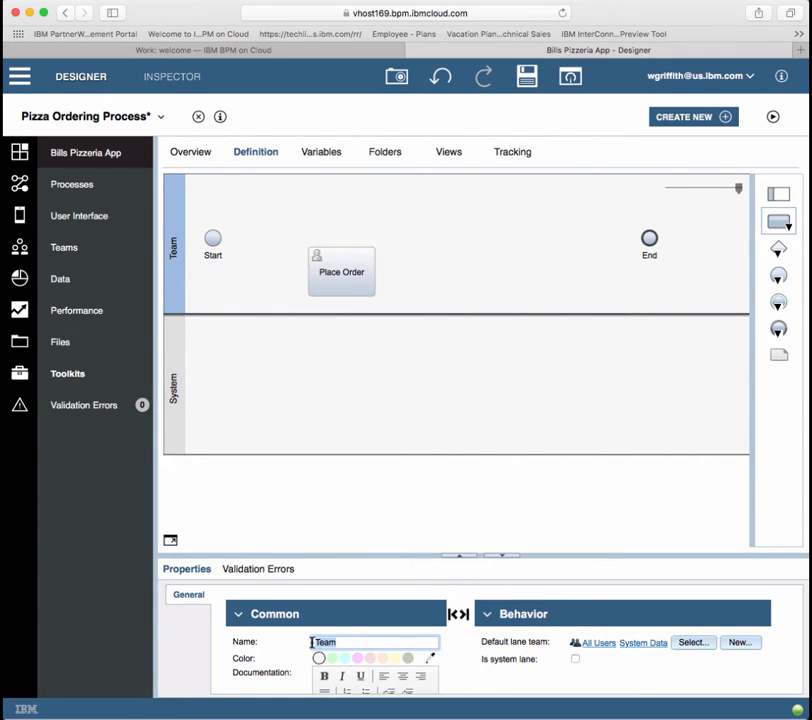
{"action": "type", "text": "Customer"}
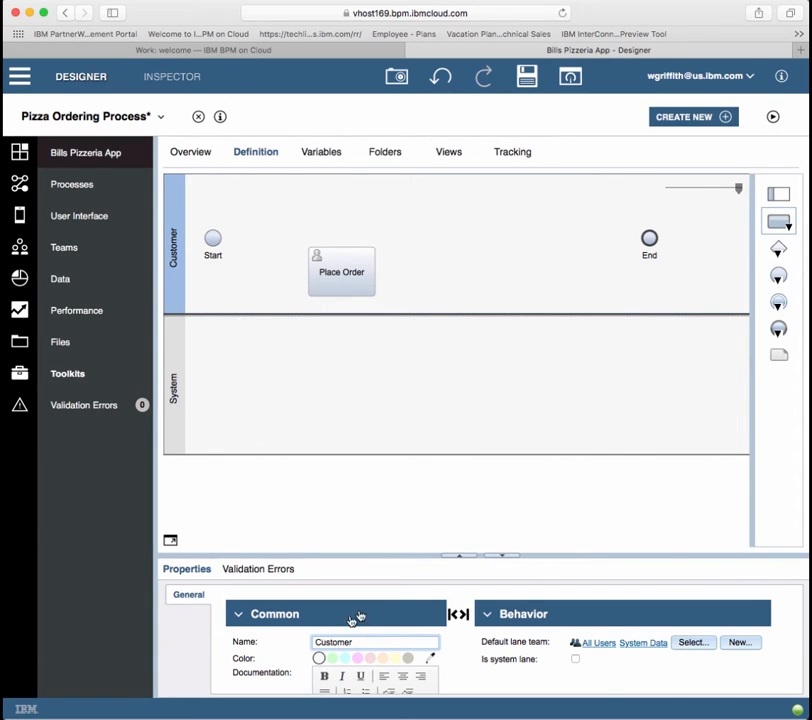
{"action": "left_click_drag", "start_coordinate": [342, 275], "coordinate": [309, 251]}
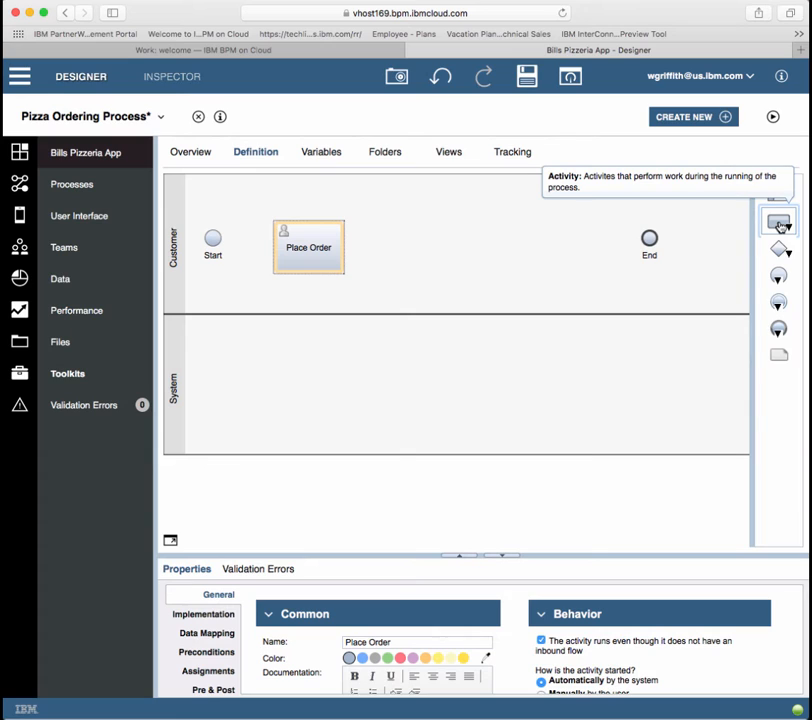
Step: Add a Cook lane and move a new task into it named Cook Pizza
{"action": "left_click_drag", "start_coordinate": [780, 226], "coordinate": [265, 320]}
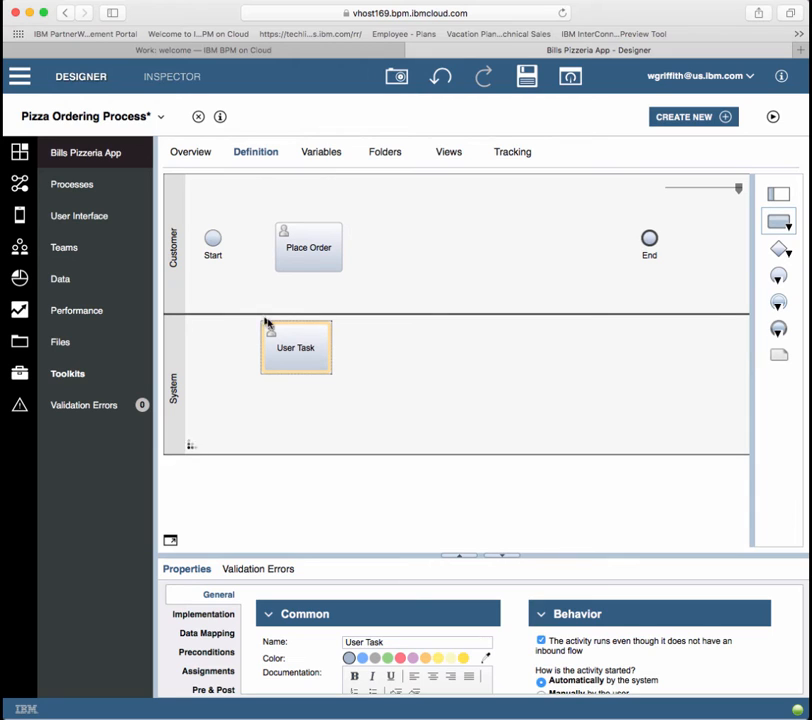
{"action": "left_click_drag", "start_coordinate": [777, 196], "coordinate": [304, 308]}
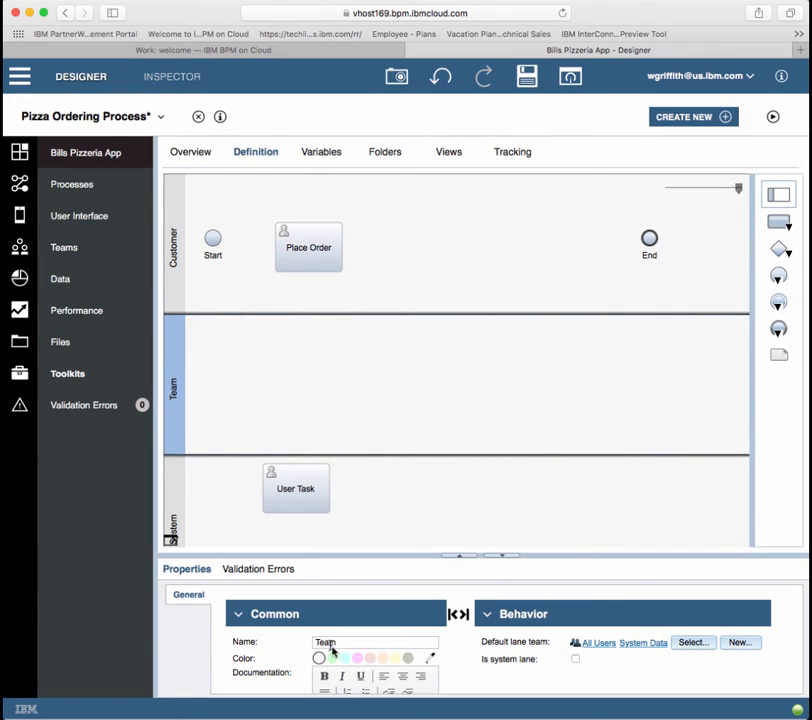
{"action": "left_click_drag", "start_coordinate": [350, 642], "coordinate": [248, 643]}
{"action": "type", "text": "Cook"}
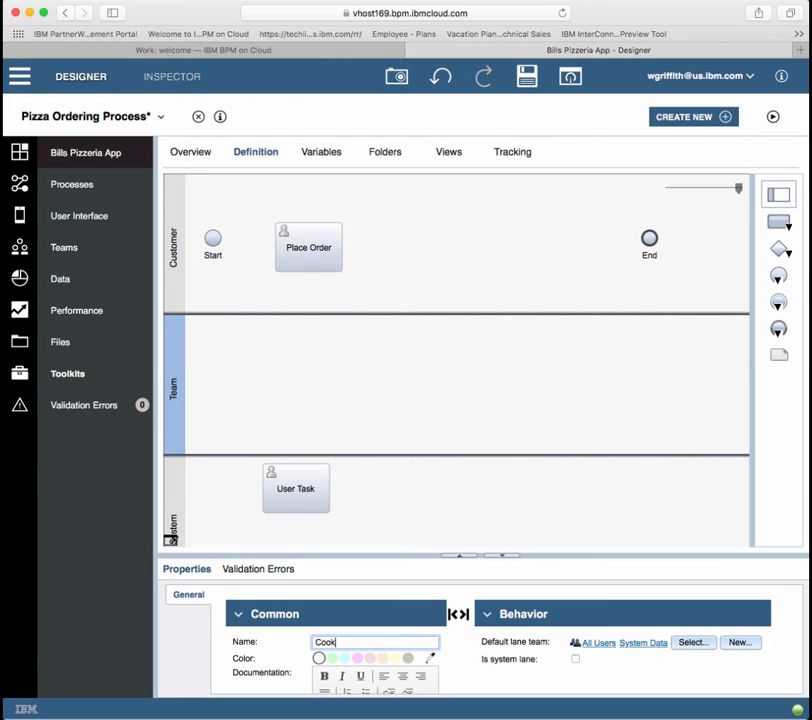
{"action": "left_click", "coordinate": [301, 490]}
{"action": "left_click_drag", "start_coordinate": [301, 490], "coordinate": [312, 377]}
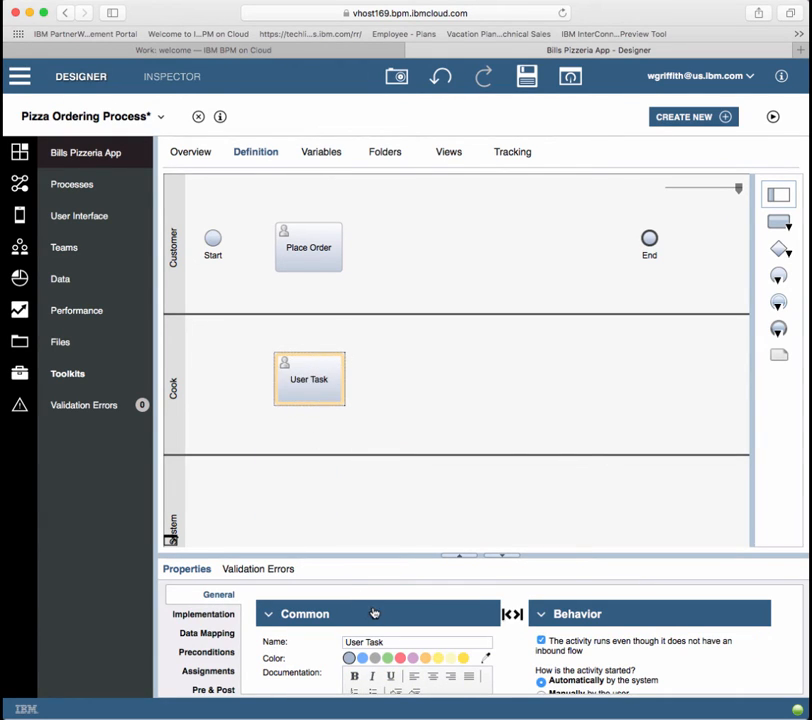
{"action": "left_click_drag", "start_coordinate": [391, 641], "coordinate": [319, 640]}
{"action": "type", "text": "Cook Pizza"}
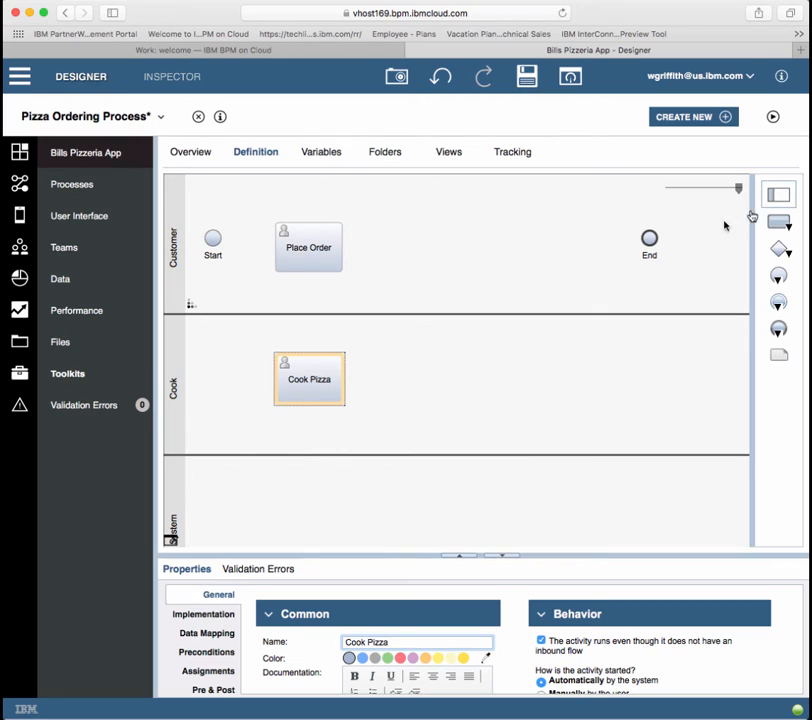
Step: Add a new lane named Driver and zoom the diagram out slightly
{"action": "left_click_drag", "start_coordinate": [776, 195], "coordinate": [317, 448]}
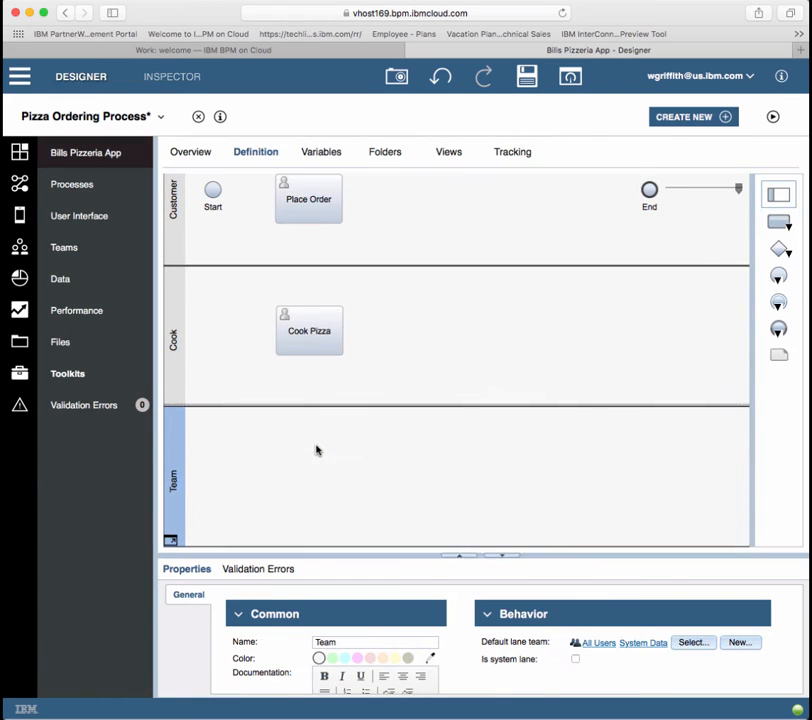
{"action": "left_click", "coordinate": [356, 643]}
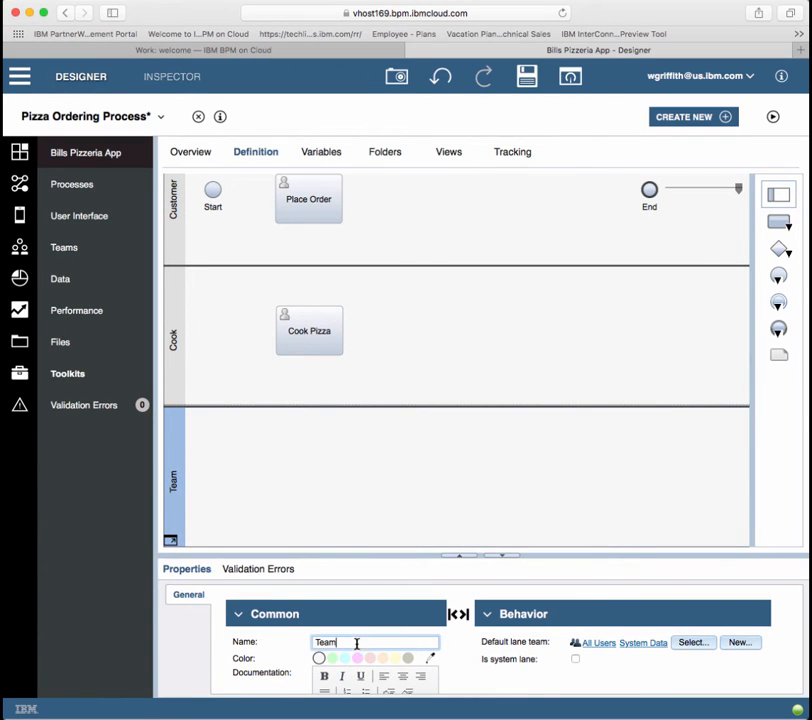
{"action": "left_click_drag", "start_coordinate": [356, 643], "coordinate": [297, 643]}
{"action": "type", "text": "Driver"}
{"action": "left_click", "coordinate": [731, 190]}
{"action": "mouse_move", "coordinate": [731, 190]}
{"action": "left_mouse_down"}
{"action": "mouse_move", "coordinate": [714, 187]}
{"action": "mouse_move", "coordinate": [717, 193]}
{"action": "left_mouse_up"}
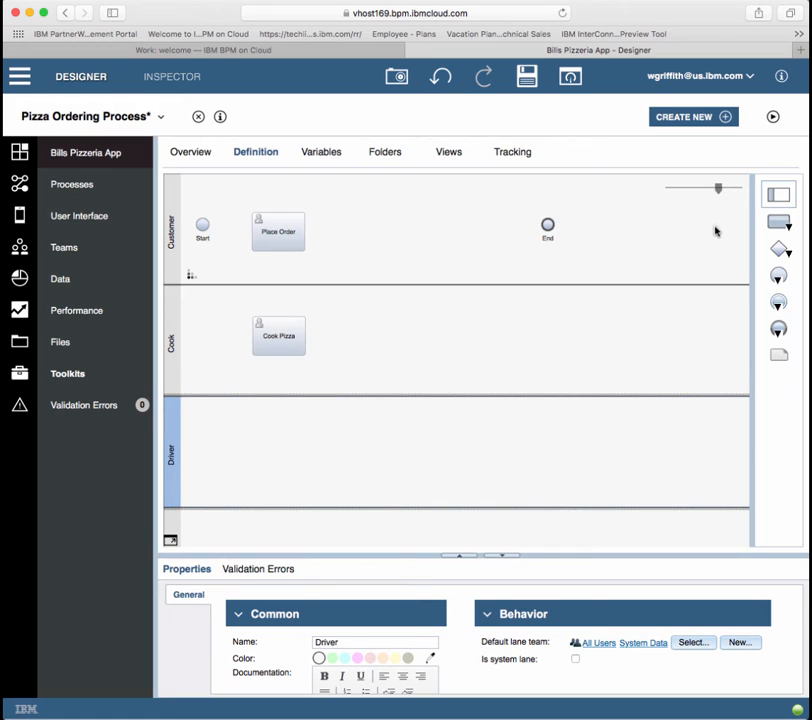
Step: Add a task in the Driver lane named Deliver Pizza
{"action": "left_click_drag", "start_coordinate": [779, 222], "coordinate": [274, 449]}
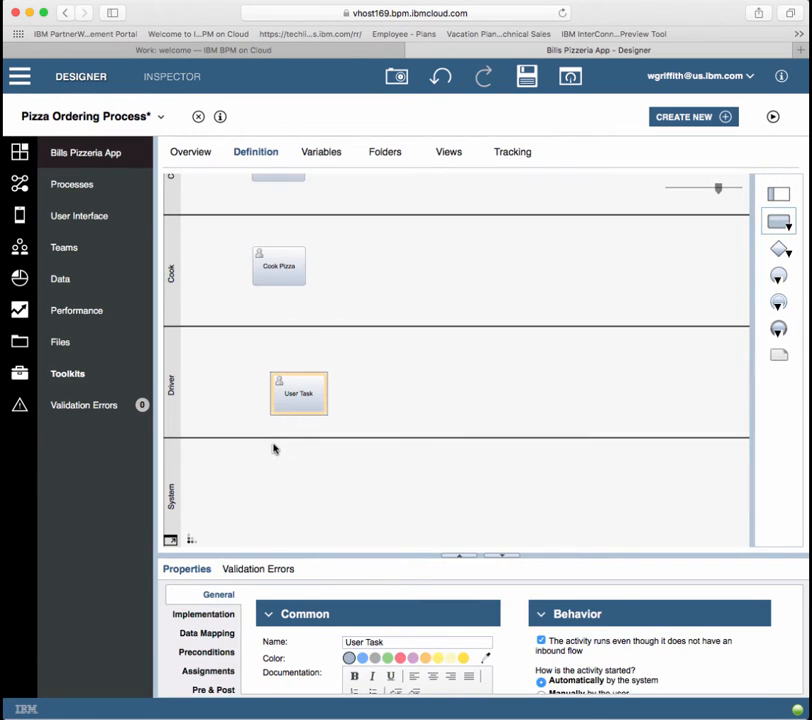
{"action": "left_click", "coordinate": [295, 406]}
{"action": "mouse_move", "coordinate": [301, 393]}
{"action": "left_mouse_down"}
{"action": "mouse_move", "coordinate": [279, 393]}
{"action": "mouse_move", "coordinate": [287, 398]}
{"action": "left_mouse_up"}
{"action": "left_click_drag", "start_coordinate": [395, 640], "coordinate": [333, 640]}
{"action": "type", "text": "Deliver Pizza"}
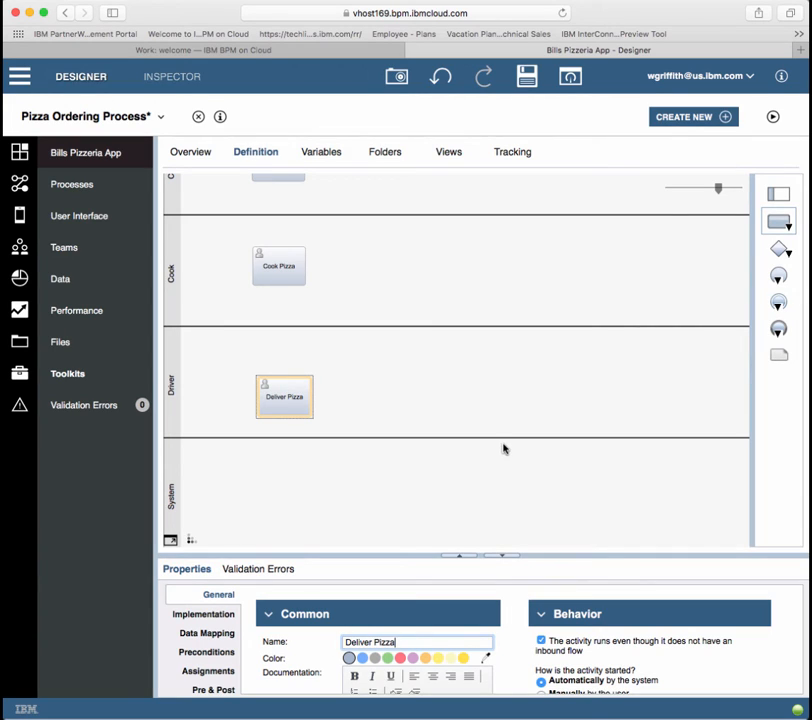
Step: Add a task named Pay for Pizza to the Customer lane
{"action": "left_click_drag", "start_coordinate": [722, 196], "coordinate": [706, 196]}
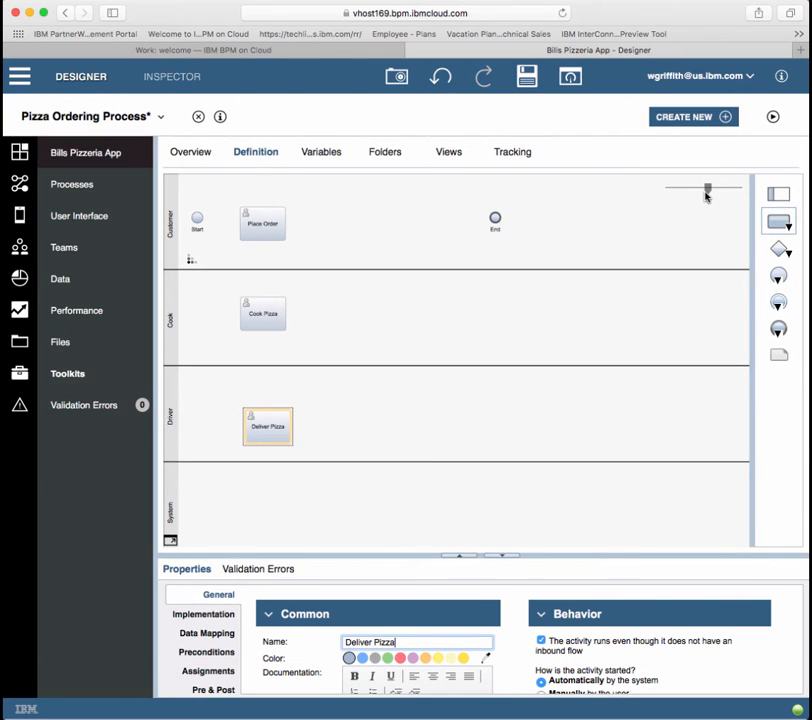
{"action": "left_click_drag", "start_coordinate": [780, 221], "coordinate": [369, 221]}
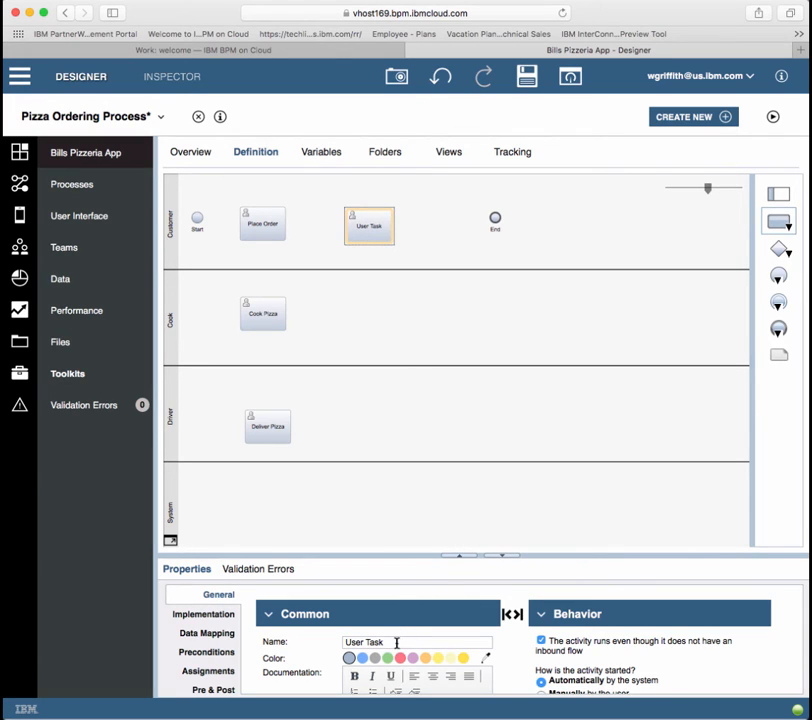
{"action": "left_click_drag", "start_coordinate": [397, 642], "coordinate": [334, 643]}
{"action": "type", "text": "Pay for"}
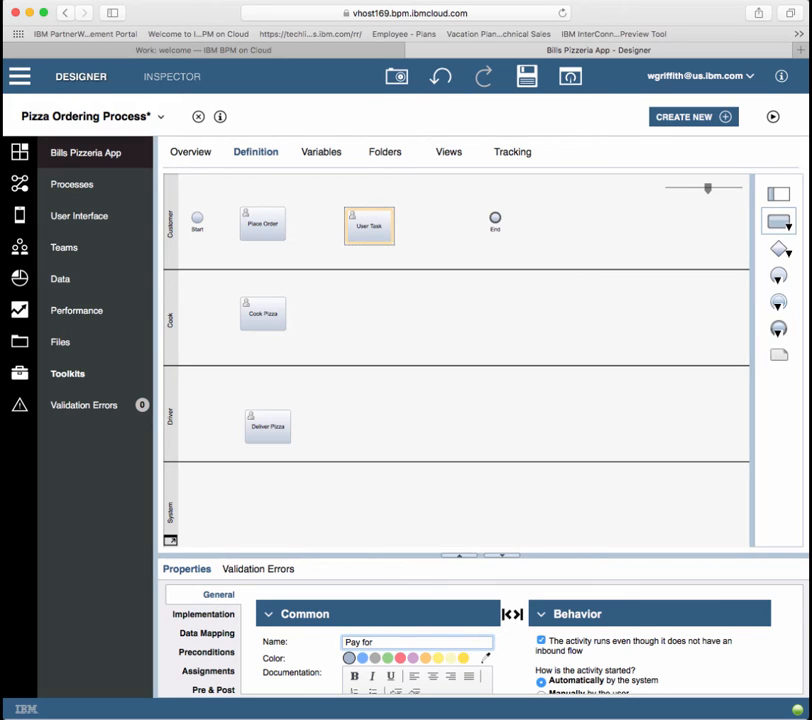
{"action": "type", "text": " Pizza"}
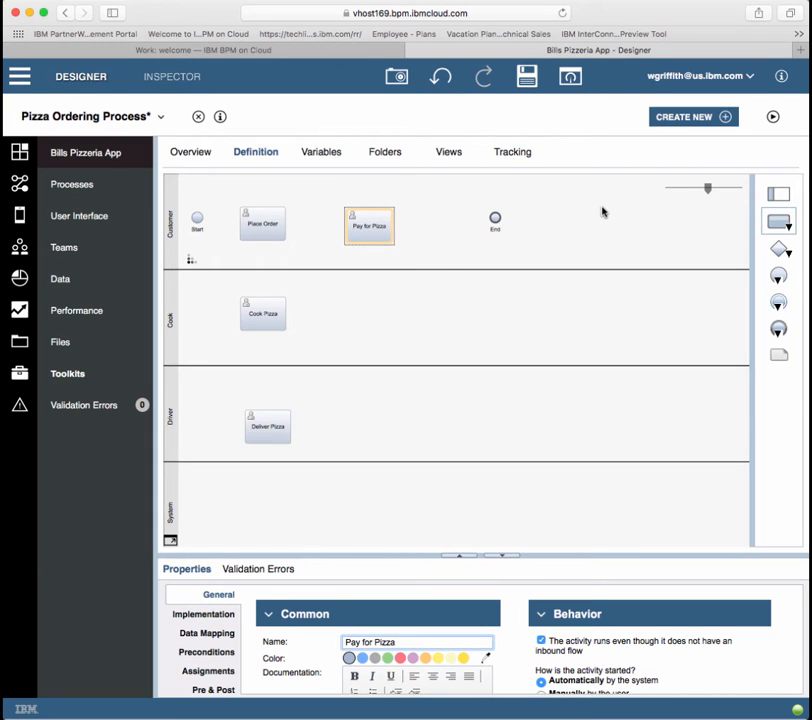
Step: Place a Payment Type gateway after Pay for Pizza, move End to Driver, and connect Start to Place Order
{"action": "left_click", "coordinate": [781, 250]}
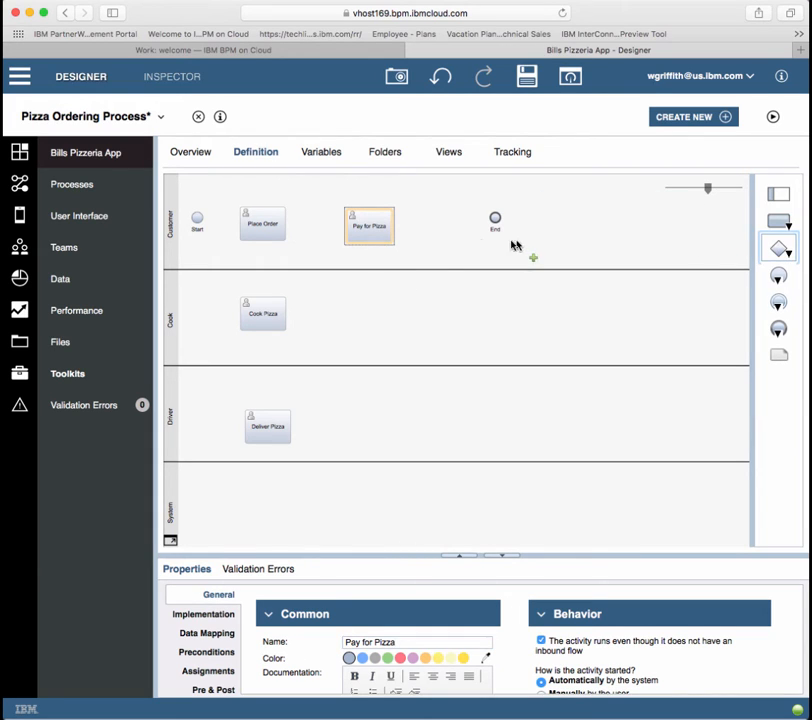
{"action": "left_click", "coordinate": [437, 228]}
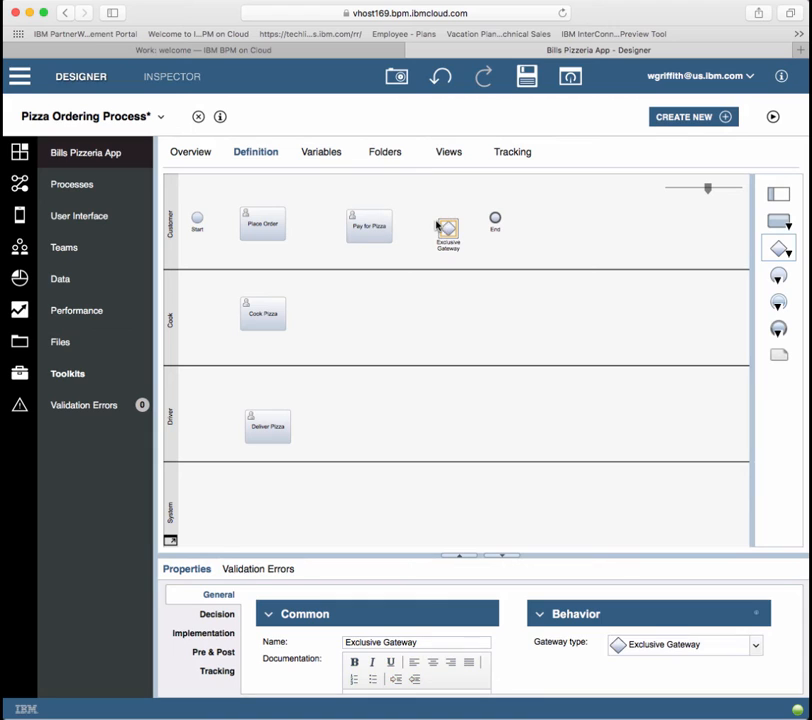
{"action": "left_click_drag", "start_coordinate": [495, 219], "coordinate": [694, 422]}
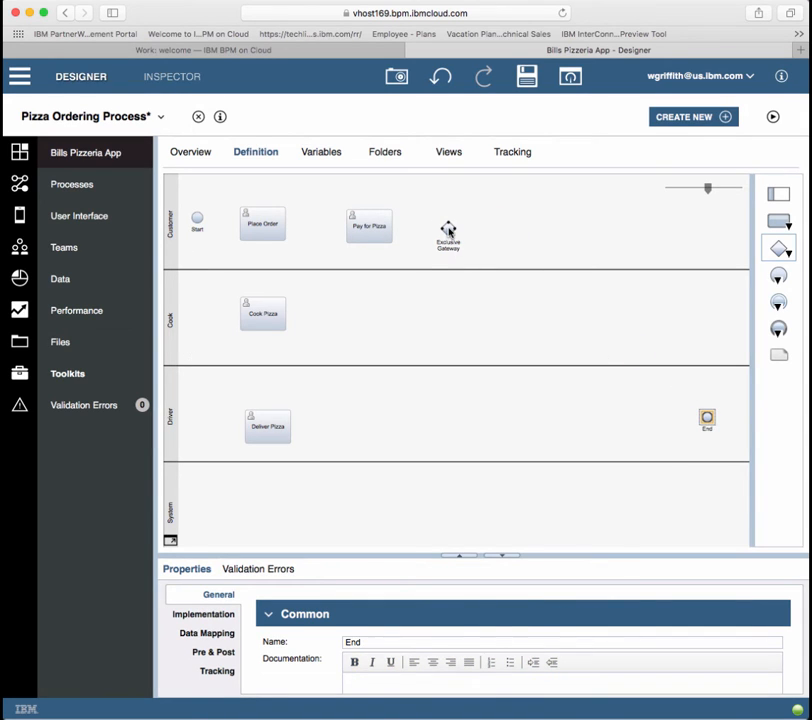
{"action": "left_click_drag", "start_coordinate": [449, 231], "coordinate": [446, 225]}
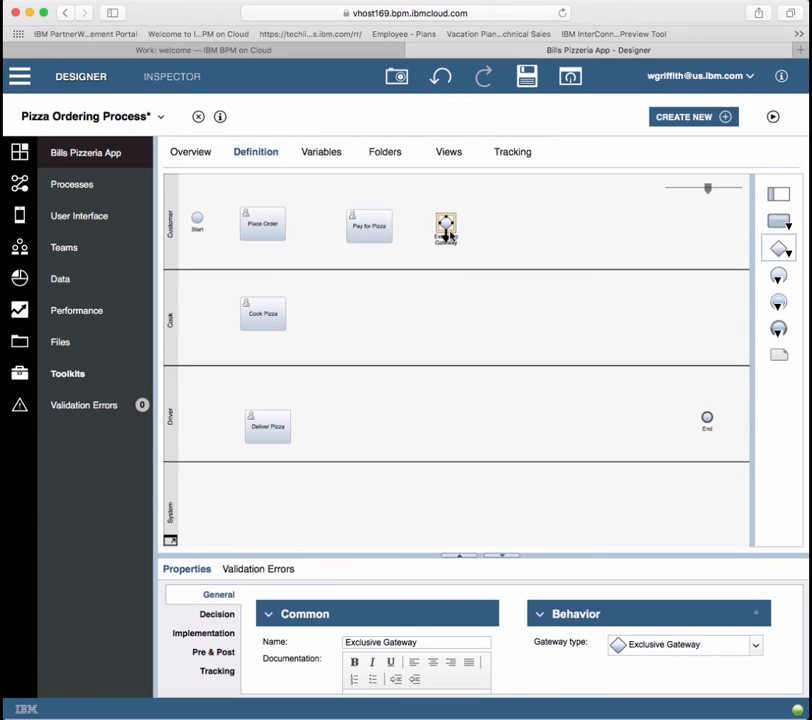
{"action": "left_click_drag", "start_coordinate": [431, 642], "coordinate": [336, 647]}
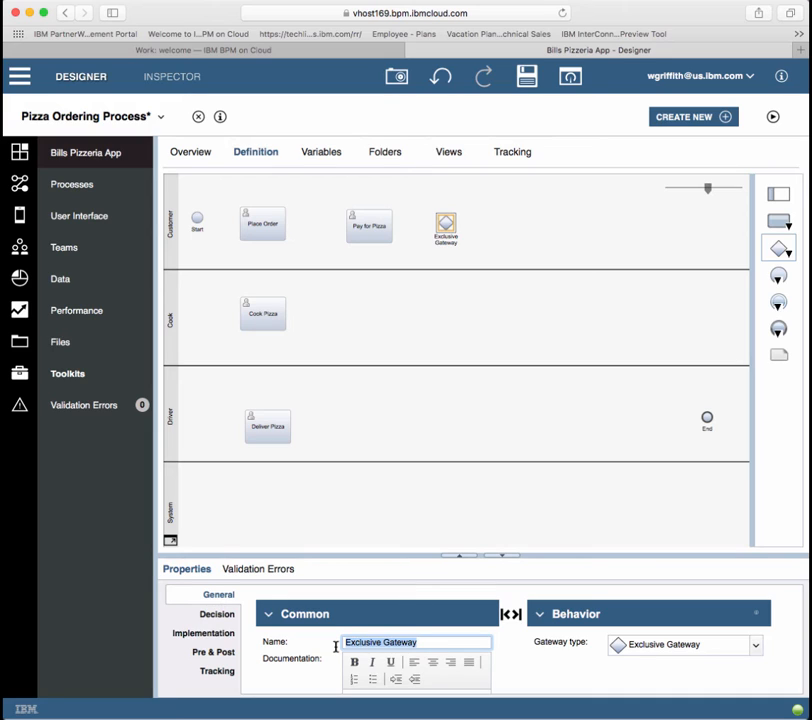
{"action": "type", "text": "Payment Type"}
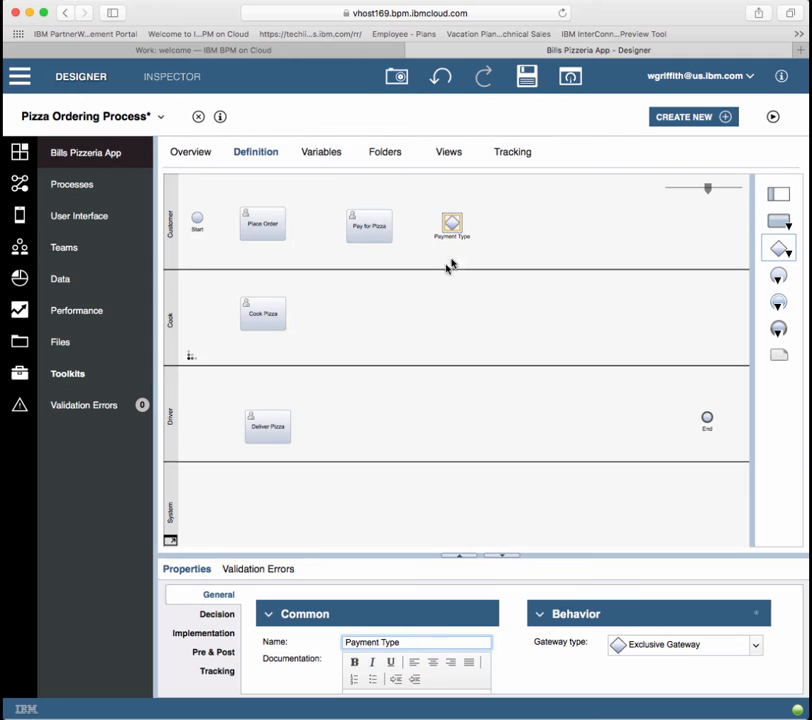
{"action": "mouse_move", "coordinate": [205, 219]}
{"action": "left_click_drag", "start_coordinate": [205, 219], "coordinate": [266, 308]}
Step: Connect Place Order to Cook Pizza, Cook Pizza to Deliver Pizza, and Deliver Pizza to Pay for Pizza
{"action": "left_click", "coordinate": [265, 304]}
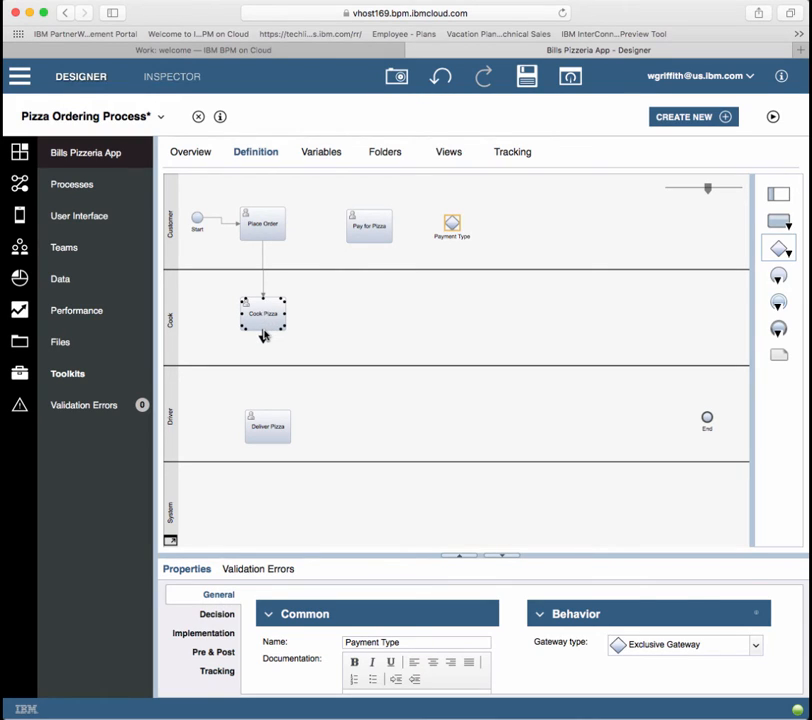
{"action": "left_click_drag", "start_coordinate": [263, 339], "coordinate": [268, 418]}
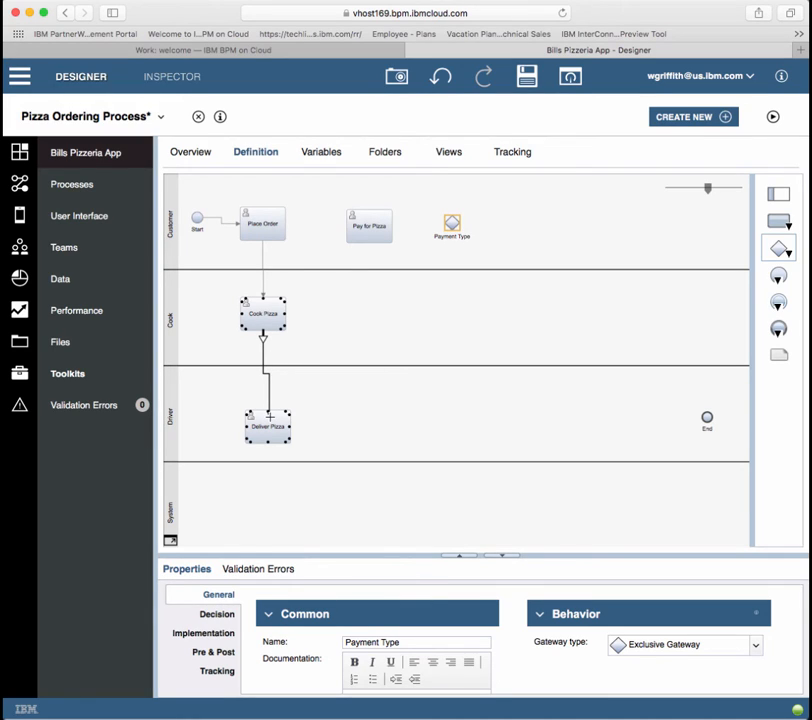
{"action": "left_click", "coordinate": [271, 424]}
{"action": "left_click", "coordinate": [268, 315]}
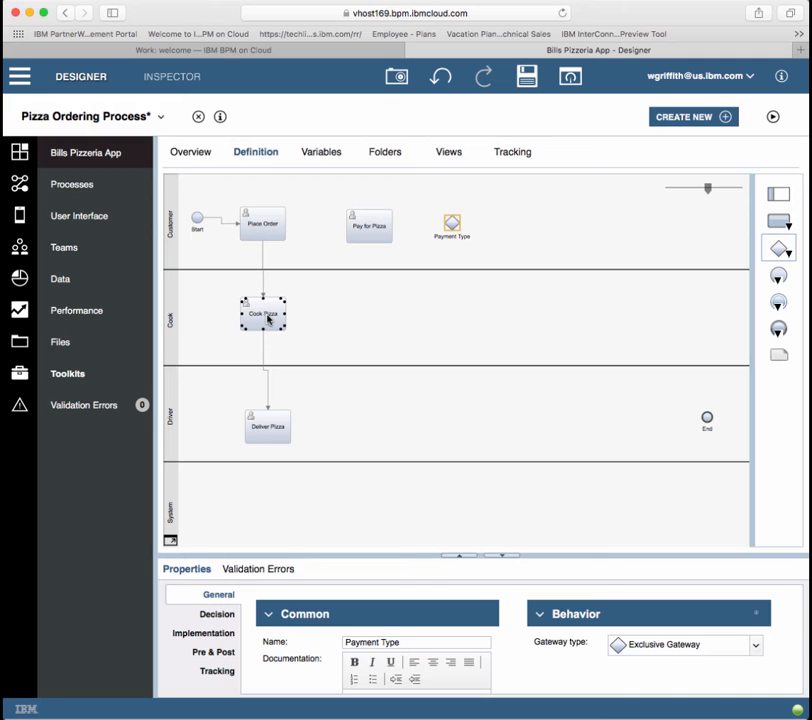
{"action": "left_click", "coordinate": [272, 427]}
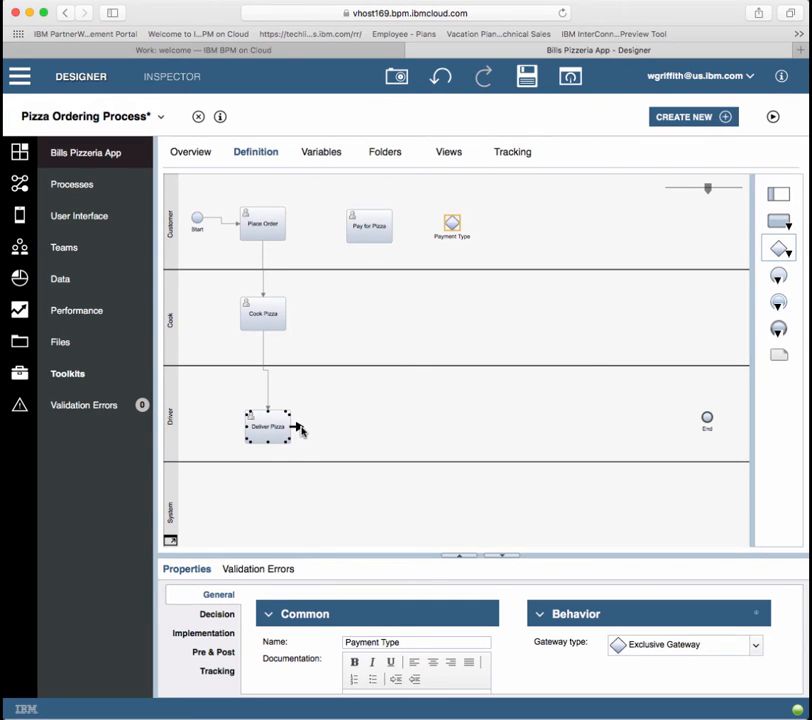
{"action": "left_click_drag", "start_coordinate": [300, 429], "coordinate": [373, 245]}
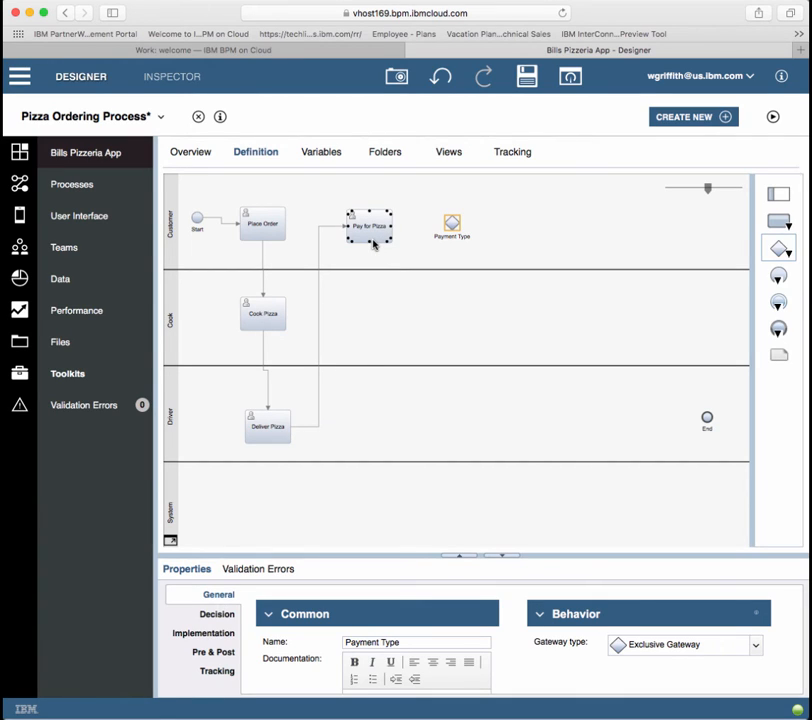
Step: Link Pay for Pizza to Payment Type and add a new task in the System lane
{"action": "mouse_move", "coordinate": [398, 229]}
{"action": "left_click_drag", "start_coordinate": [398, 229], "coordinate": [452, 224]}
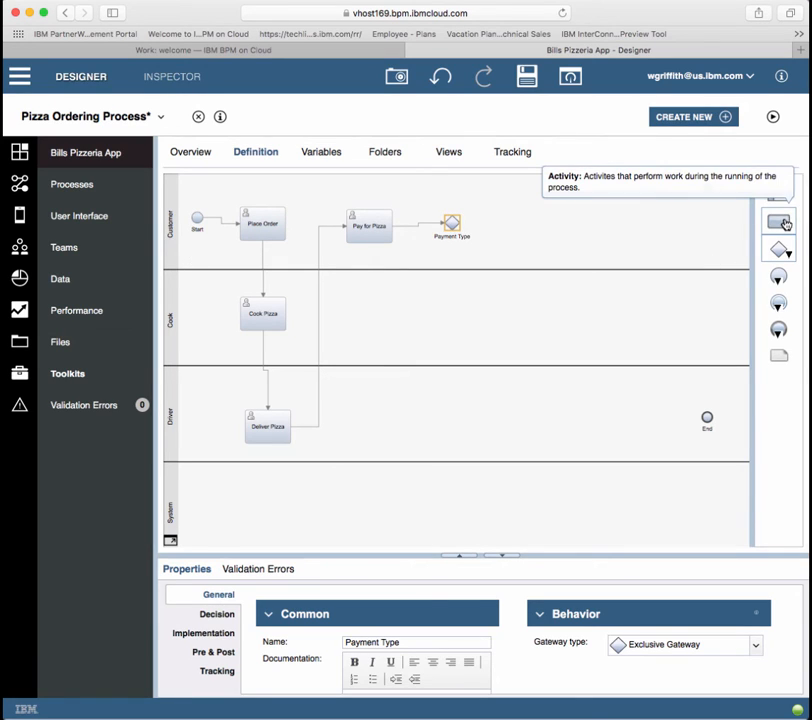
{"action": "left_click_drag", "start_coordinate": [784, 226], "coordinate": [444, 504]}
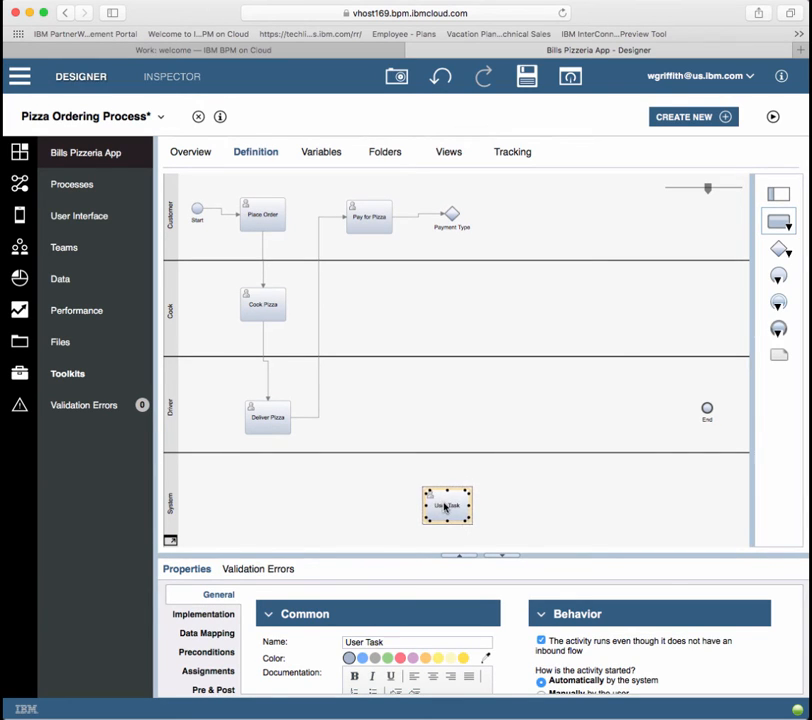
{"action": "left_click_drag", "start_coordinate": [388, 642], "coordinate": [337, 642]}
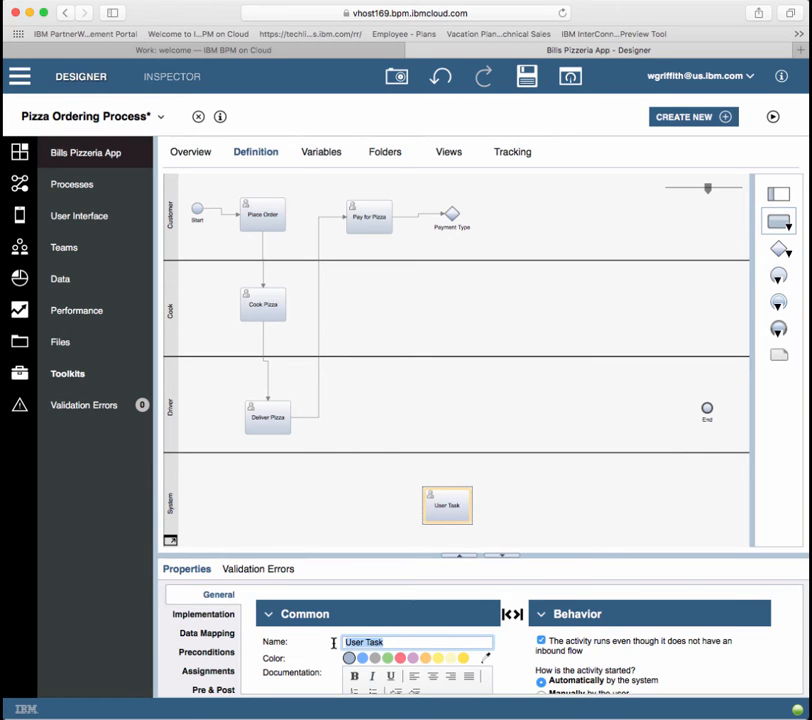
Step: Name the System lane task Charge Credit and set its implementation type to System Task
{"action": "type", "text": "Charge Credit"}
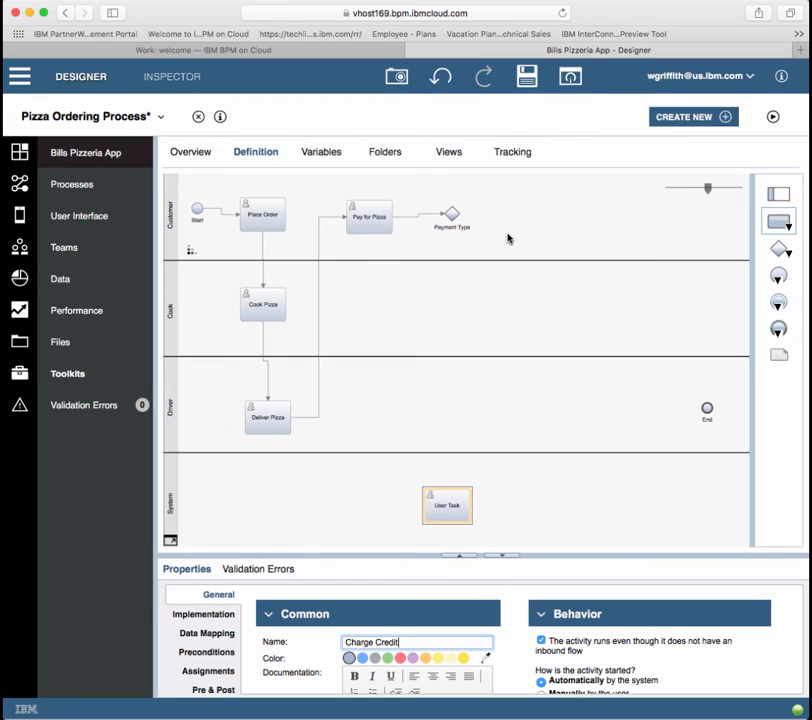
{"action": "left_click", "coordinate": [483, 300]}
{"action": "left_click", "coordinate": [447, 506]}
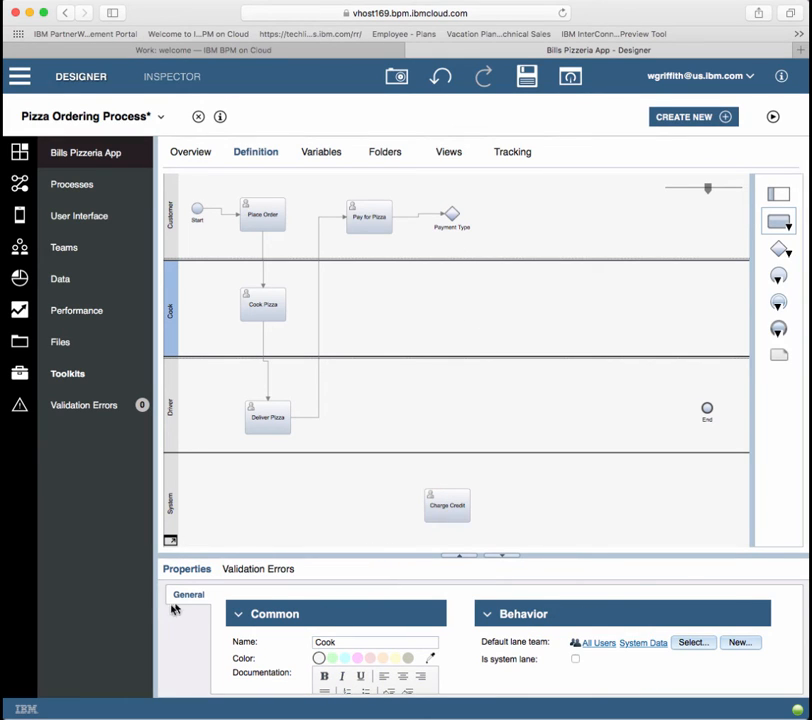
{"action": "left_click", "coordinate": [447, 504]}
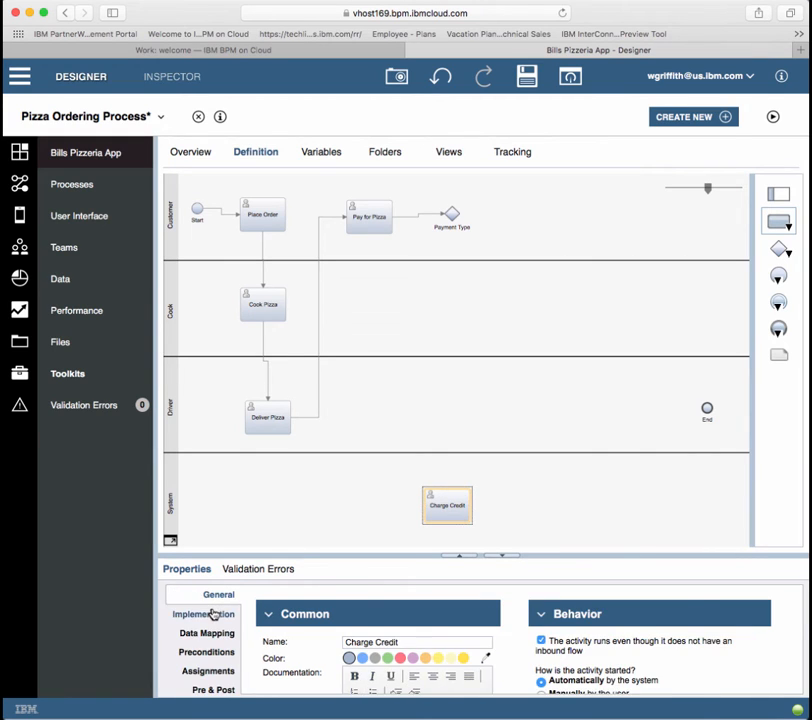
{"action": "left_click", "coordinate": [214, 614]}
{"action": "left_click", "coordinate": [448, 645]}
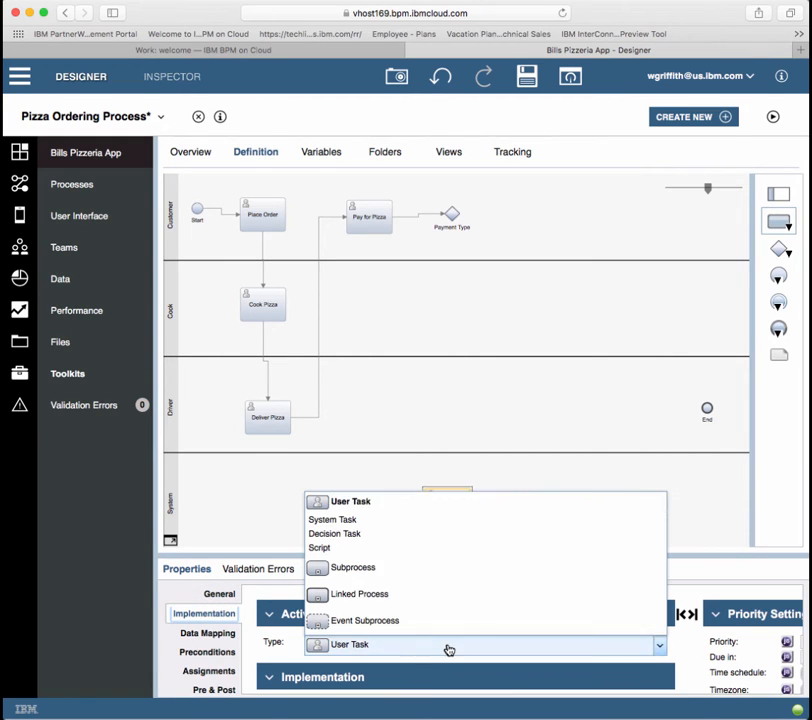
{"action": "left_click", "coordinate": [345, 525]}
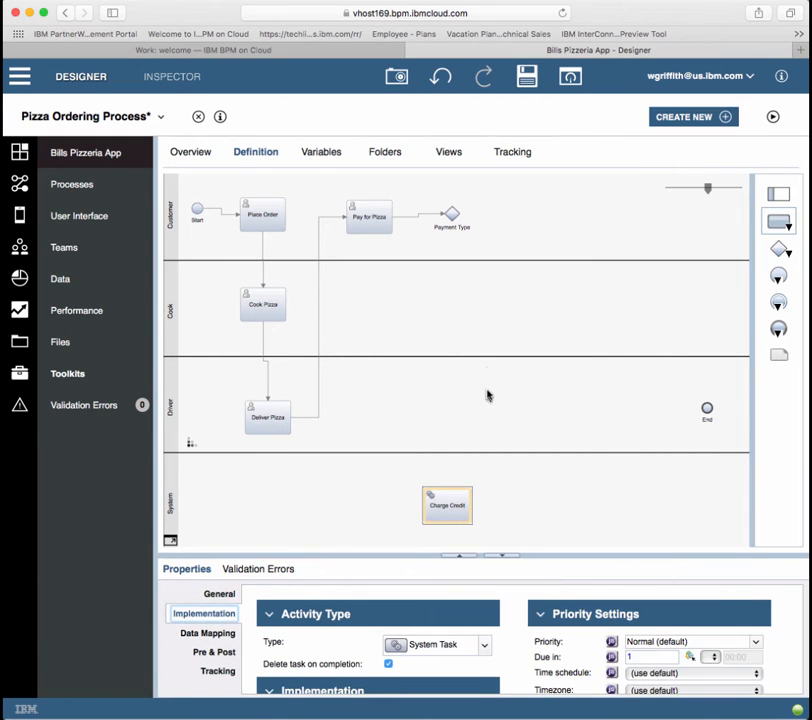
Step: Connect Payment Type to Charge Credit and add a new task after Payment Type in Customer
{"action": "left_click_drag", "start_coordinate": [454, 232], "coordinate": [448, 489]}
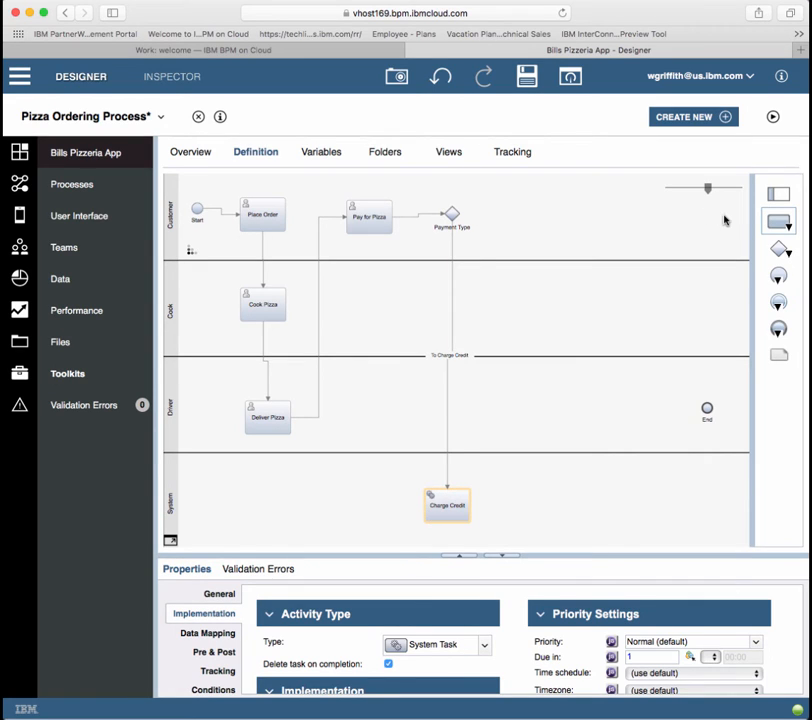
{"action": "left_click_drag", "start_coordinate": [777, 223], "coordinate": [536, 399]}
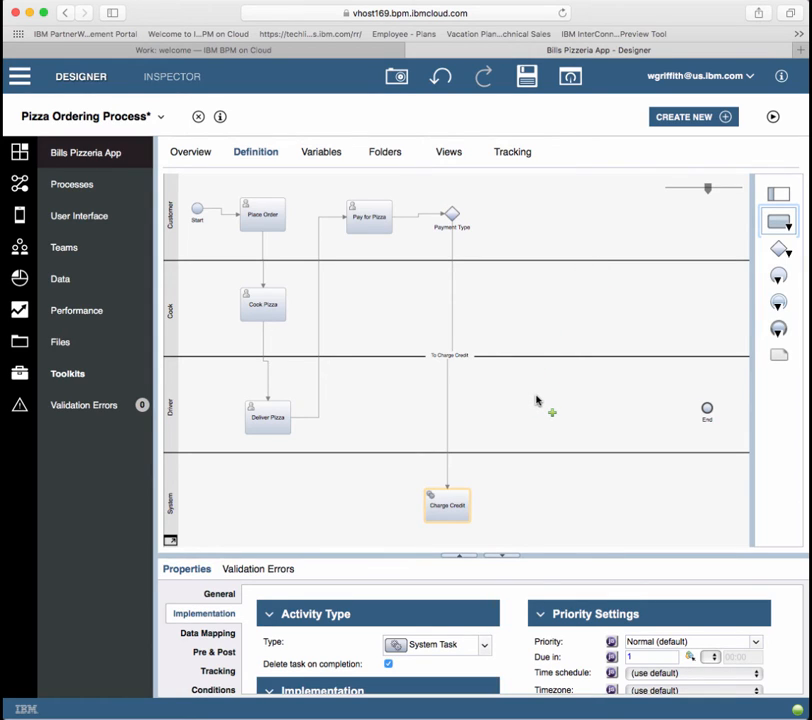
{"action": "left_click_drag", "start_coordinate": [536, 399], "coordinate": [522, 215]}
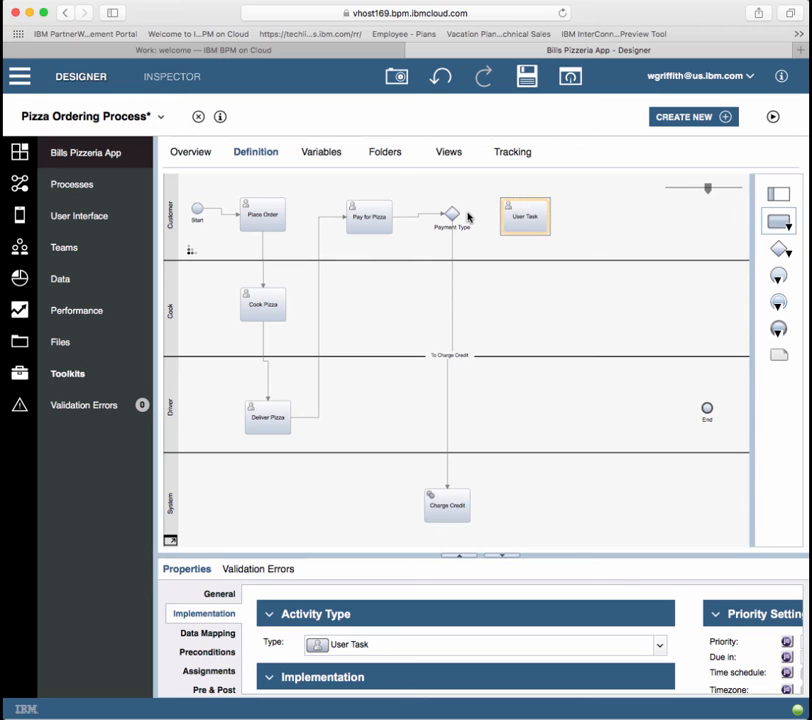
Step: Connect Payment Type to the new Customer task and name it Give Driver Money
{"action": "left_click_drag", "start_coordinate": [460, 215], "coordinate": [508, 215]}
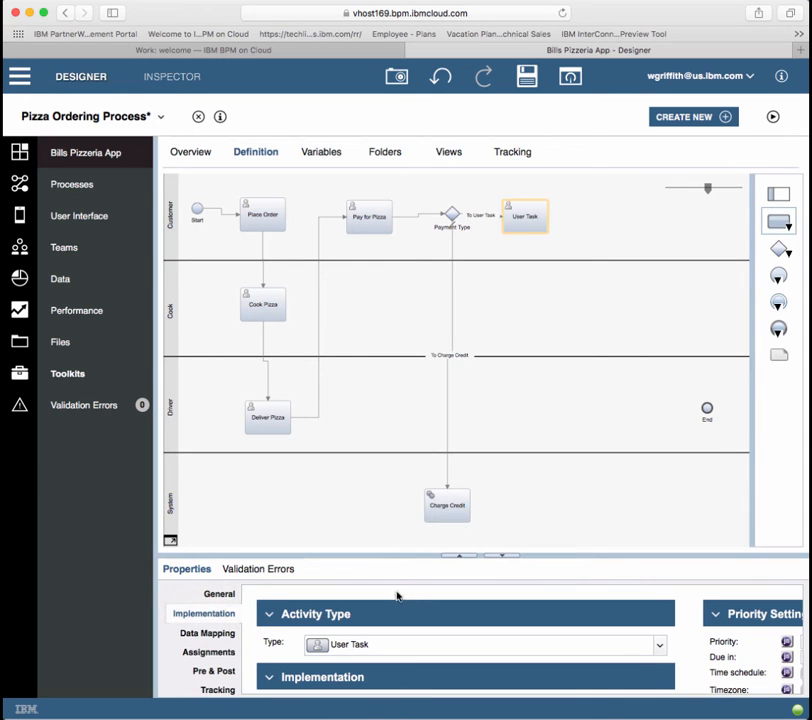
{"action": "left_click", "coordinate": [219, 594]}
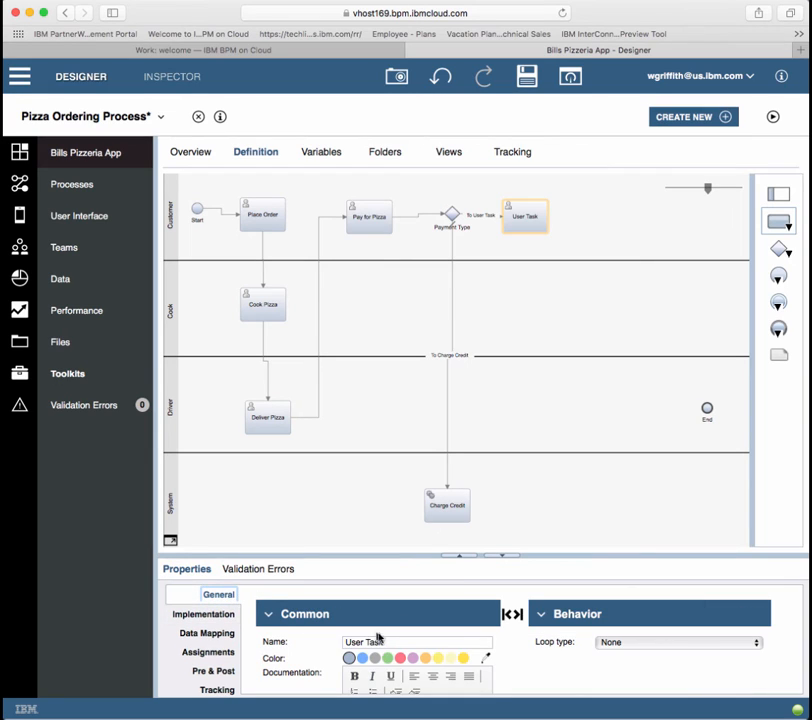
{"action": "left_click_drag", "start_coordinate": [393, 642], "coordinate": [299, 642]}
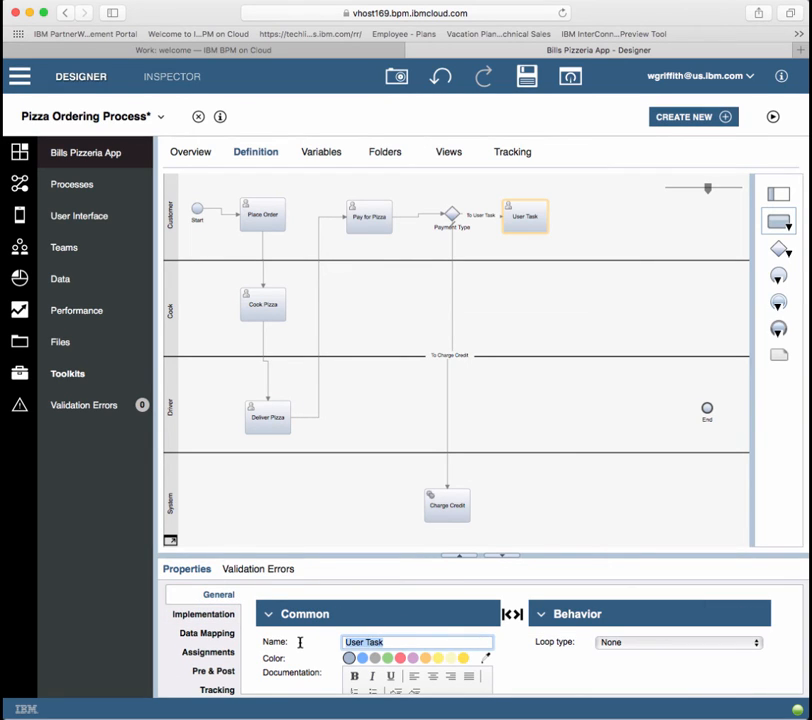
{"action": "type", "text": "Give Driver Money"}
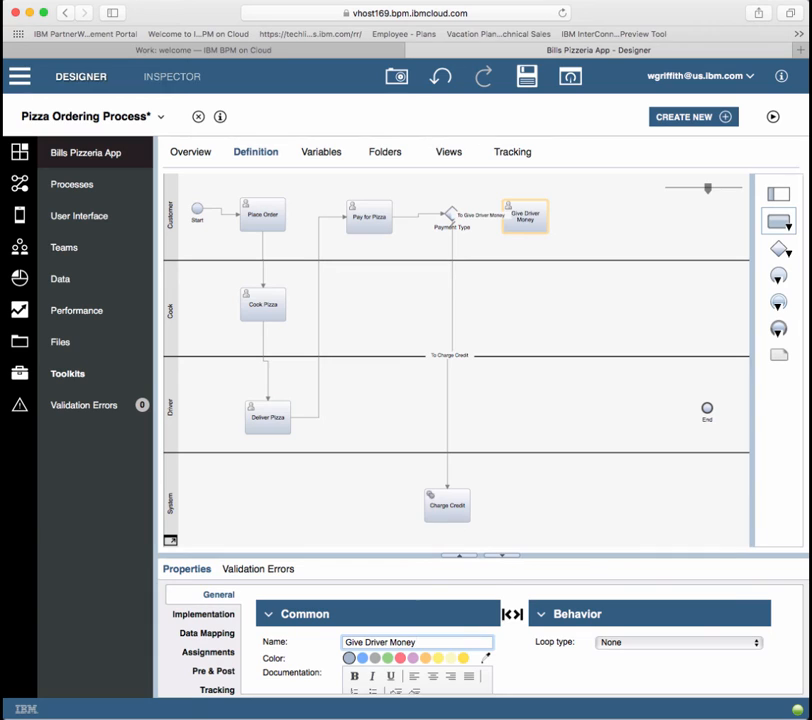
Step: Add a Deposit Money task to the Driver lane
{"action": "left_click_drag", "start_coordinate": [776, 221], "coordinate": [535, 408]}
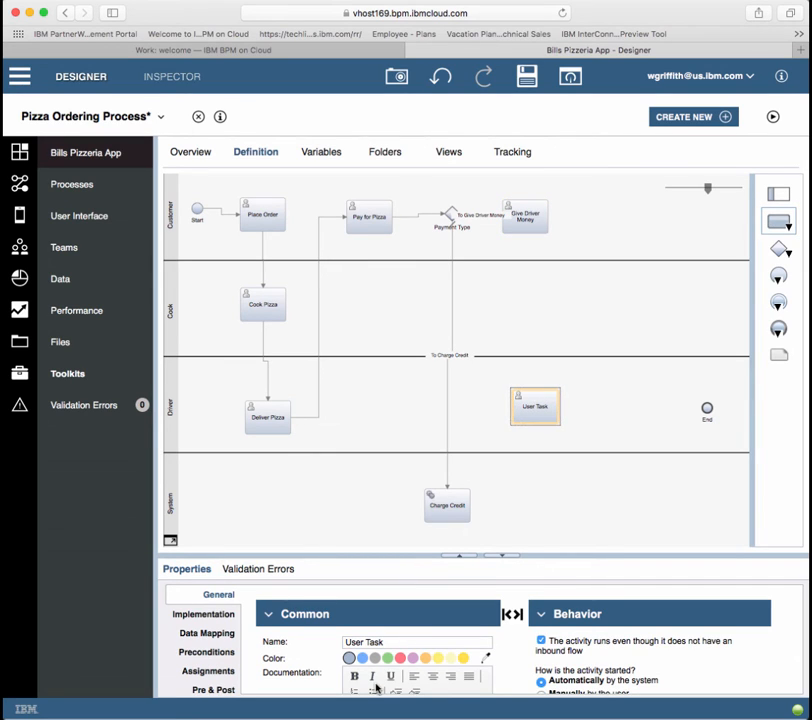
{"action": "left_click_drag", "start_coordinate": [431, 641], "coordinate": [311, 641]}
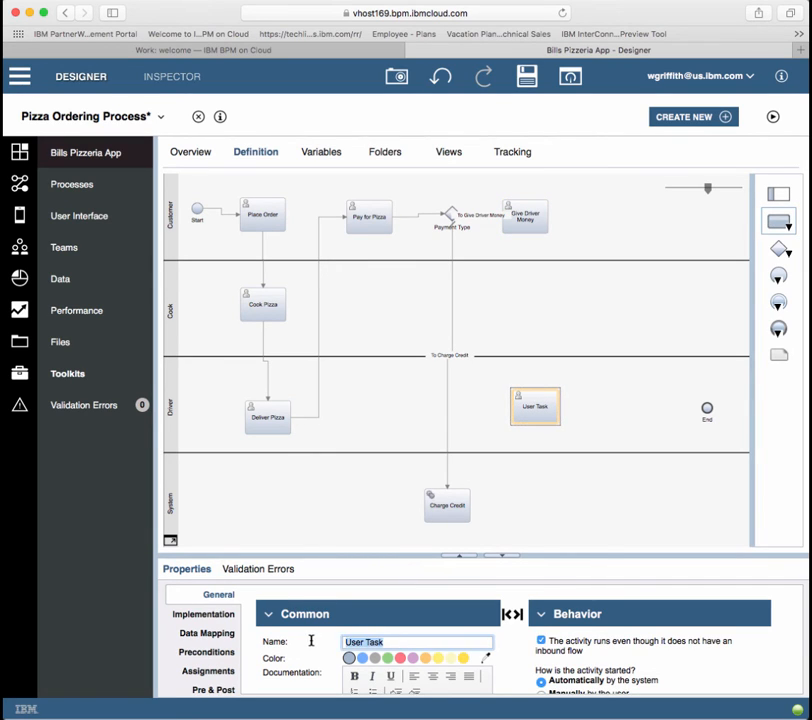
{"action": "type", "text": "Deposit Money"}
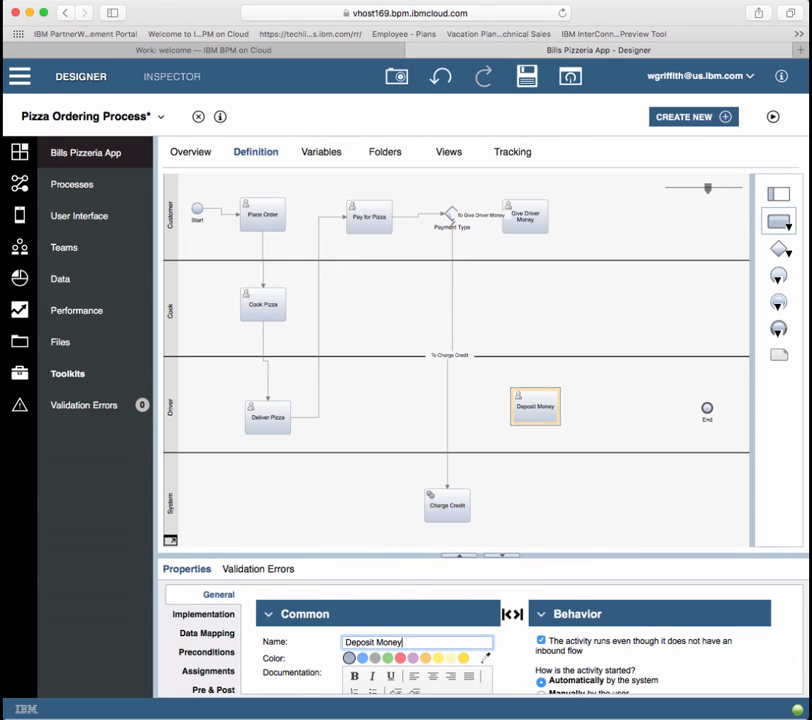
Step: Link Give Driver Money to Deposit Money, route Charge Credit and Deposit Money to End, save, and test-run
{"action": "left_click", "coordinate": [565, 305]}
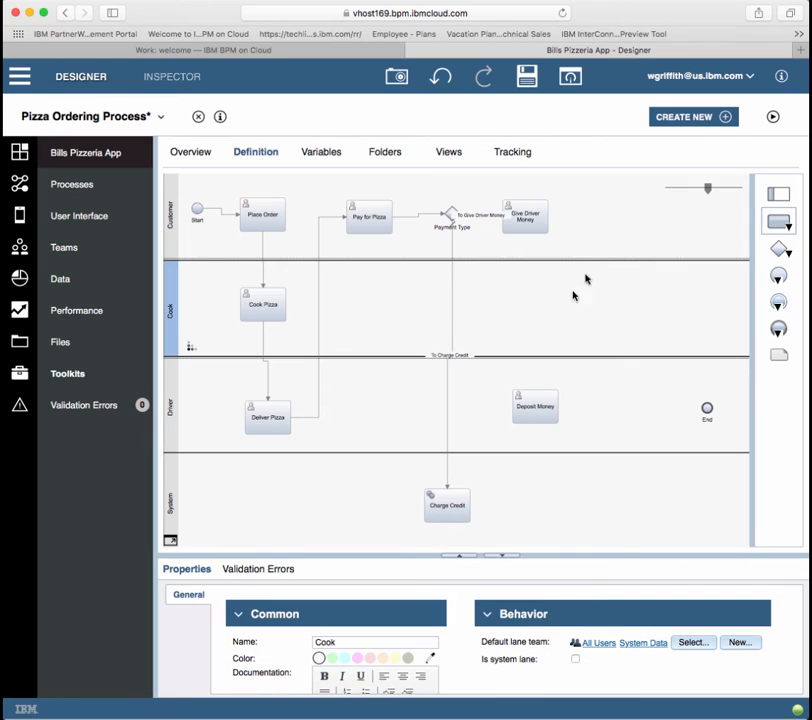
{"action": "left_click_drag", "start_coordinate": [526, 238], "coordinate": [536, 397]}
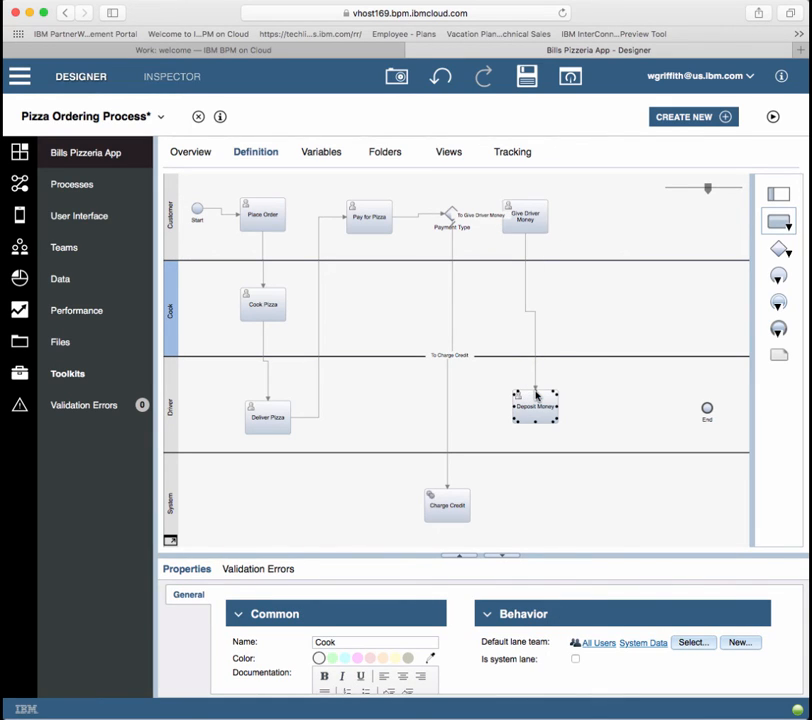
{"action": "mouse_move", "coordinate": [469, 509]}
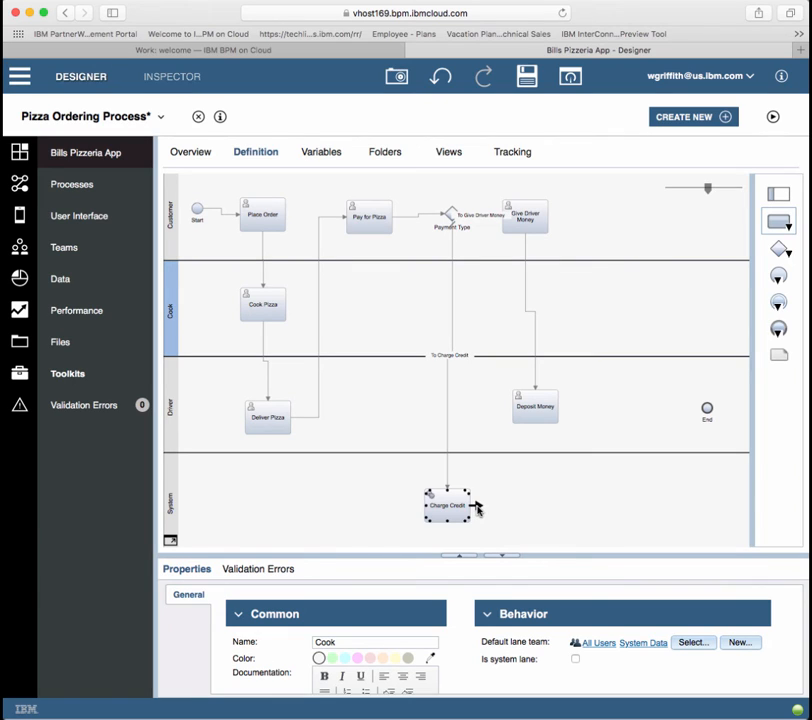
{"action": "left_click_drag", "start_coordinate": [477, 510], "coordinate": [707, 411]}
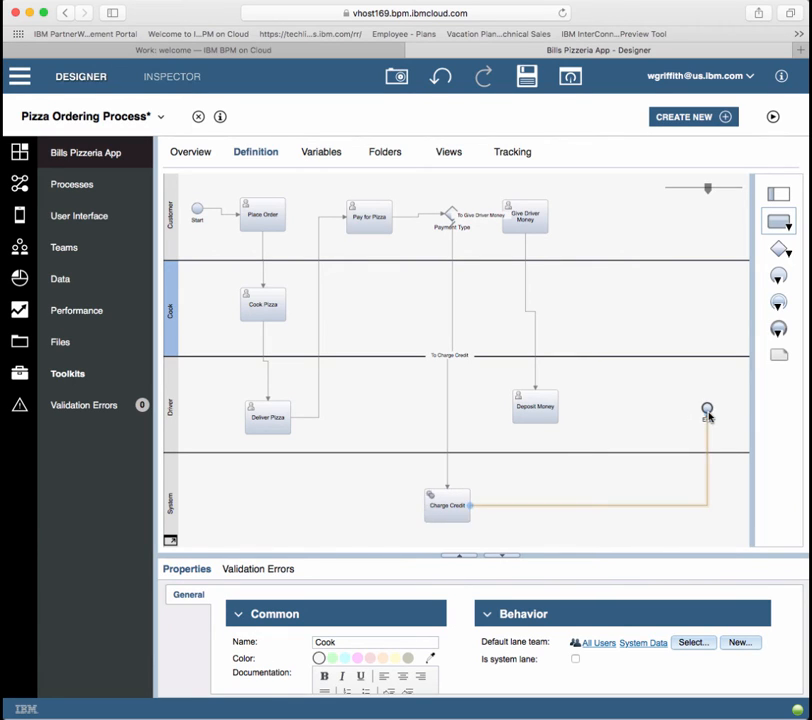
{"action": "mouse_move", "coordinate": [562, 408]}
{"action": "left_click_drag", "start_coordinate": [563, 408], "coordinate": [707, 408]}
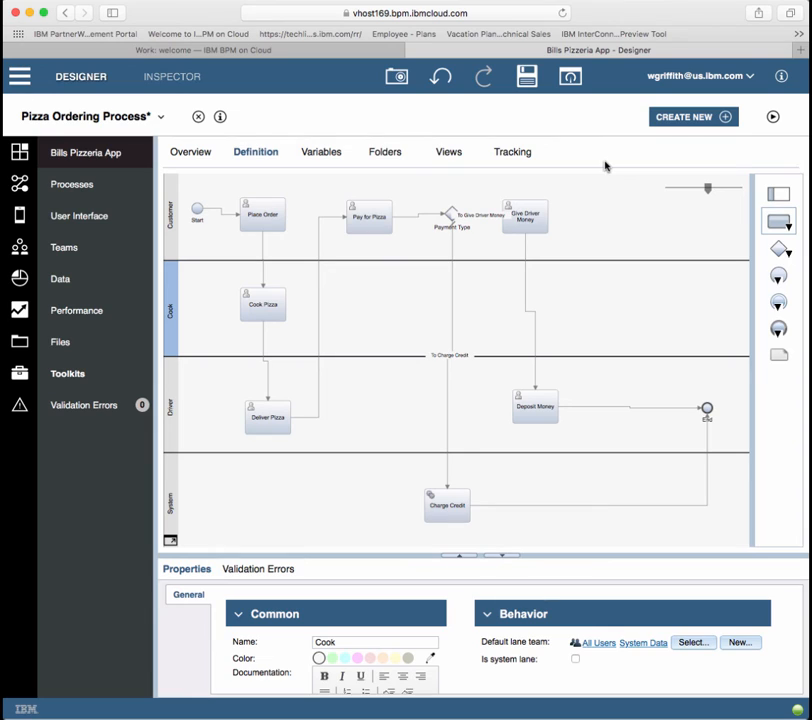
{"action": "left_click", "coordinate": [528, 80]}
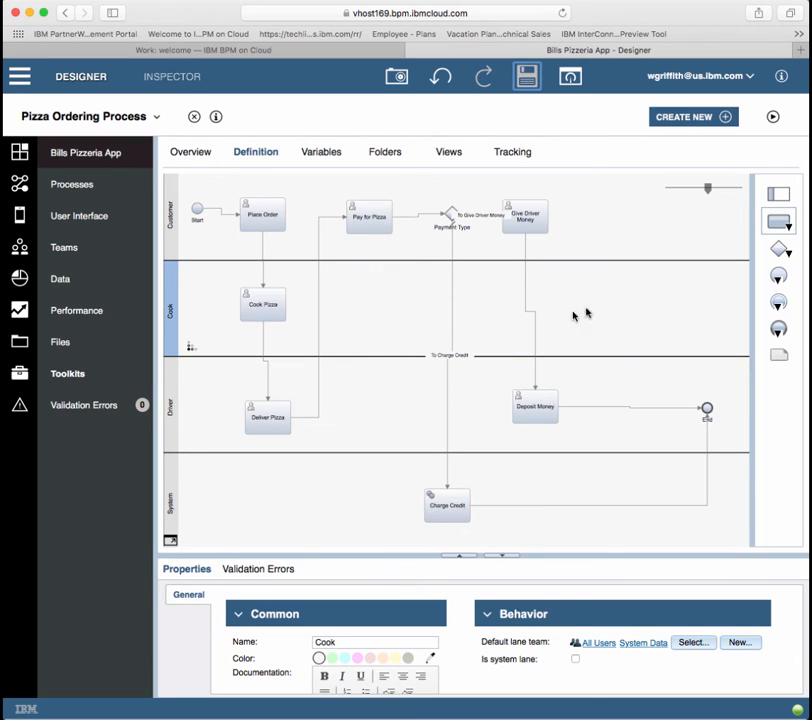
{"action": "left_click", "coordinate": [771, 120]}
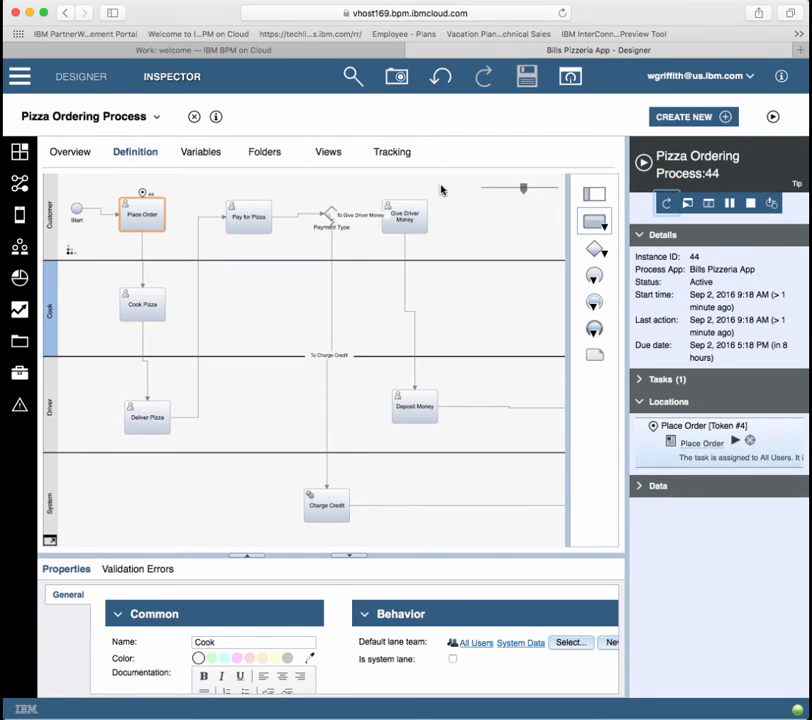
Step: Run the Place Order task, complete it with Done, and close the service window
{"action": "left_click", "coordinate": [737, 442]}
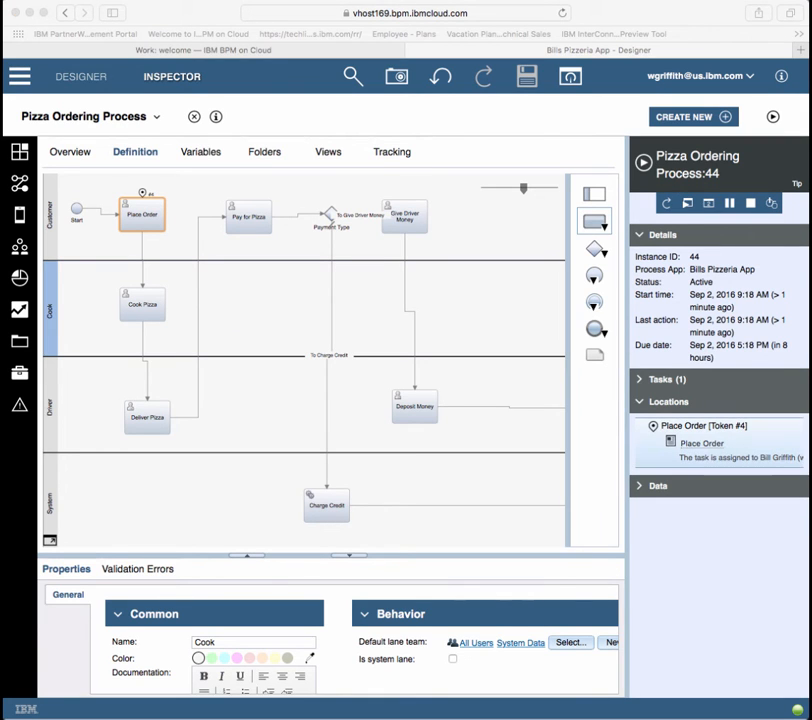
{"action": "left_click_drag", "start_coordinate": [567, 149], "coordinate": [346, 140]}
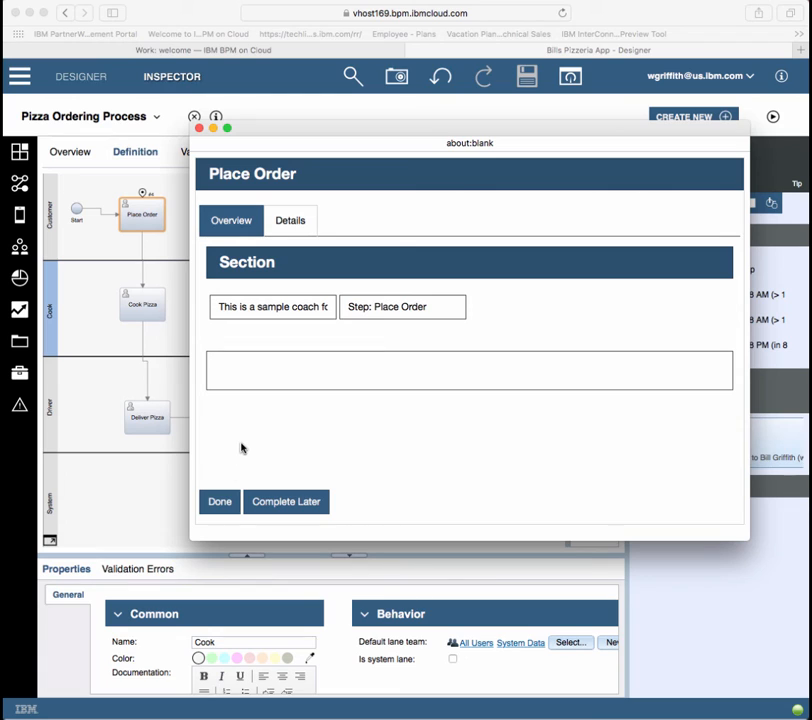
{"action": "left_click", "coordinate": [223, 502]}
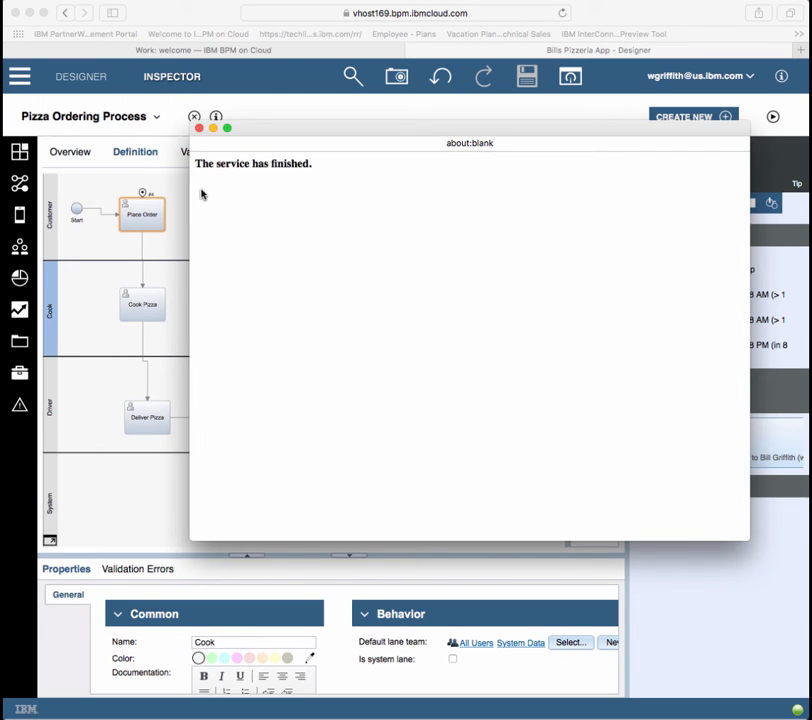
{"action": "left_click", "coordinate": [199, 128]}
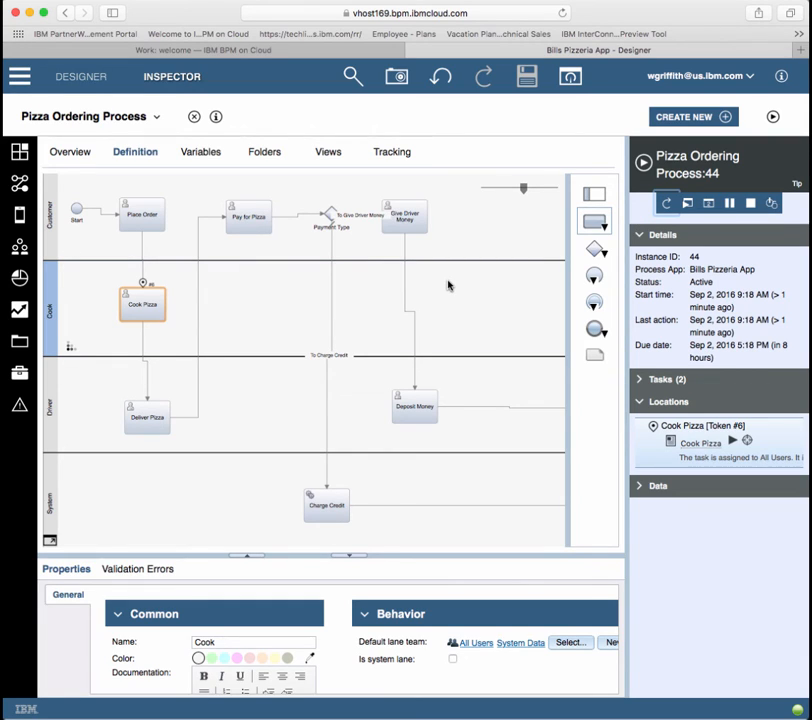
Step: Terminate process instance 44 and return to the Designer
{"action": "left_click", "coordinate": [750, 203]}
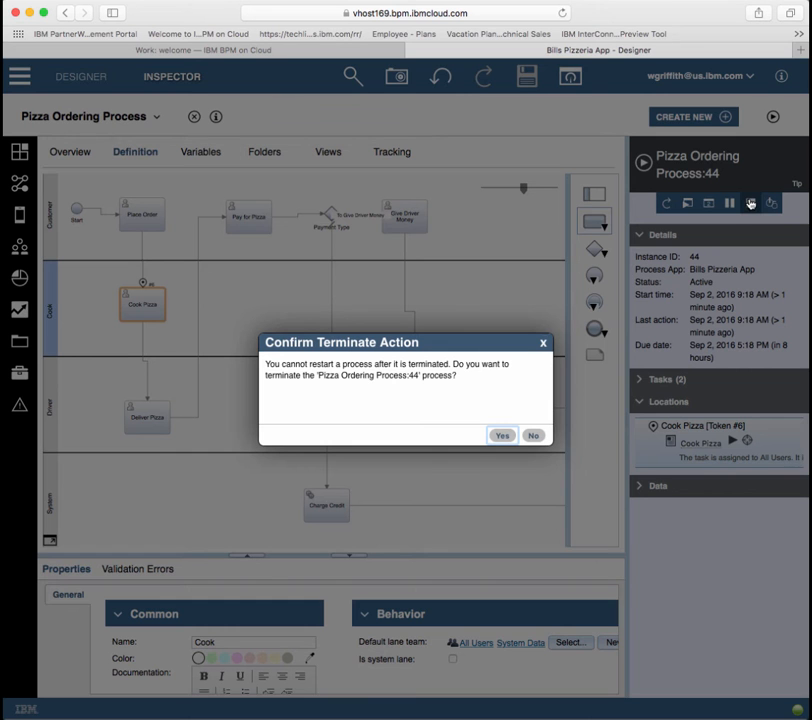
{"action": "left_click", "coordinate": [503, 436]}
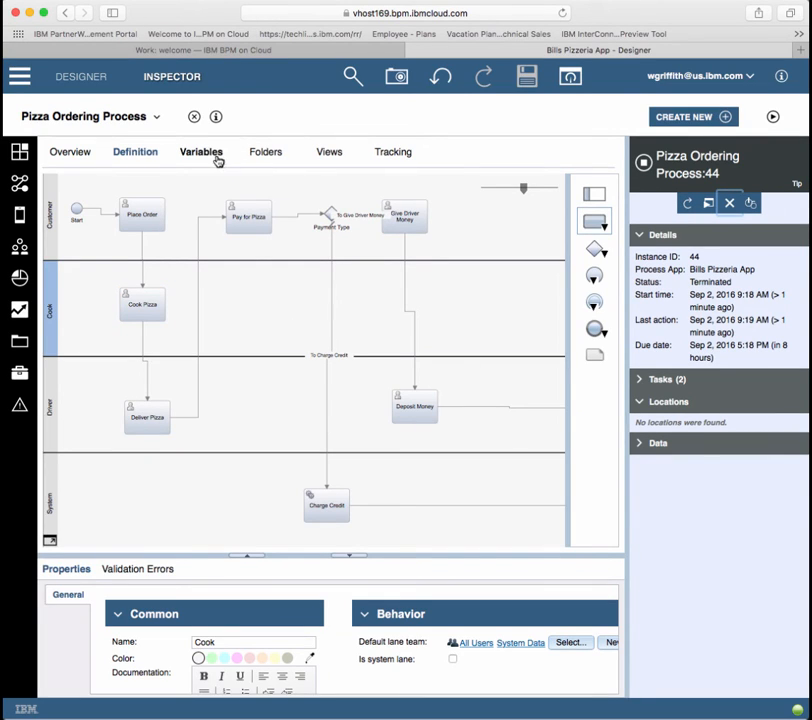
{"action": "left_click", "coordinate": [82, 82]}
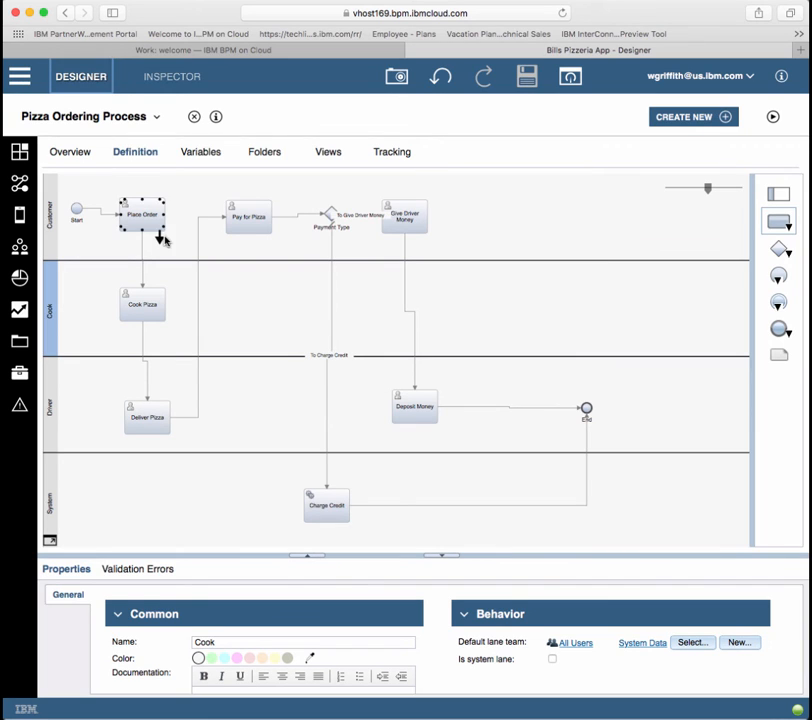
Step: Add a private variable thePizzaOrder and start a new business object type for it
{"action": "left_click", "coordinate": [203, 153]}
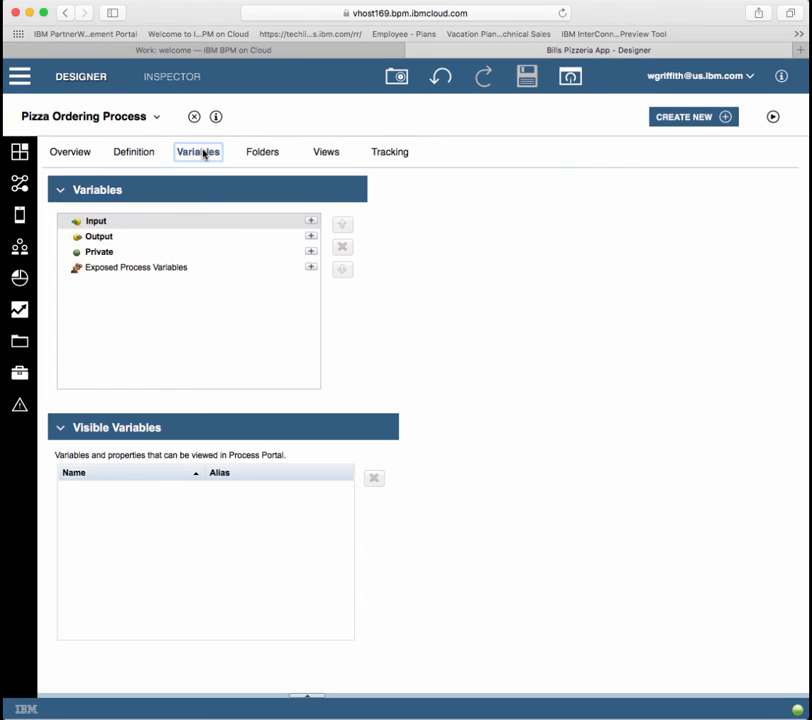
{"action": "left_click", "coordinate": [129, 254]}
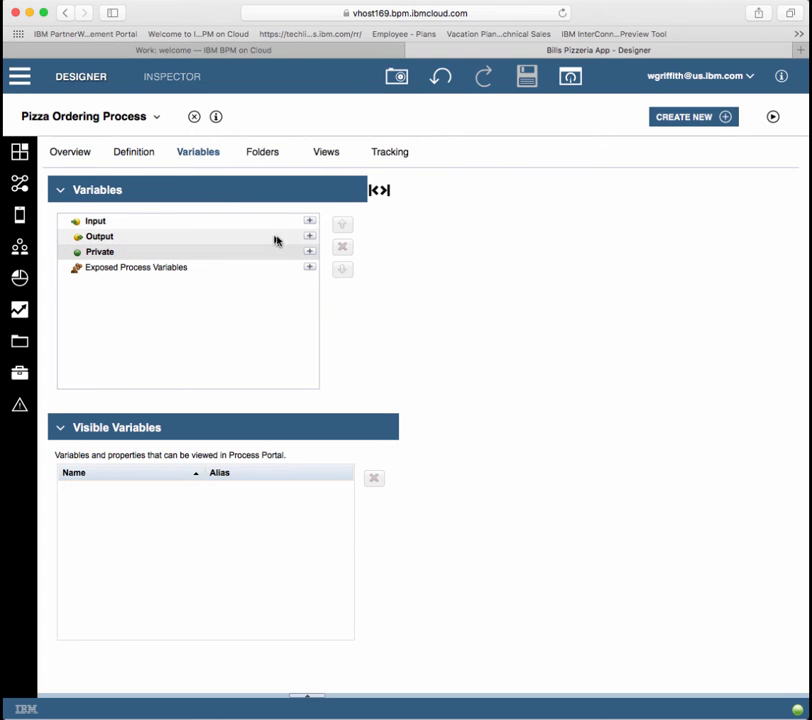
{"action": "left_click", "coordinate": [308, 252]}
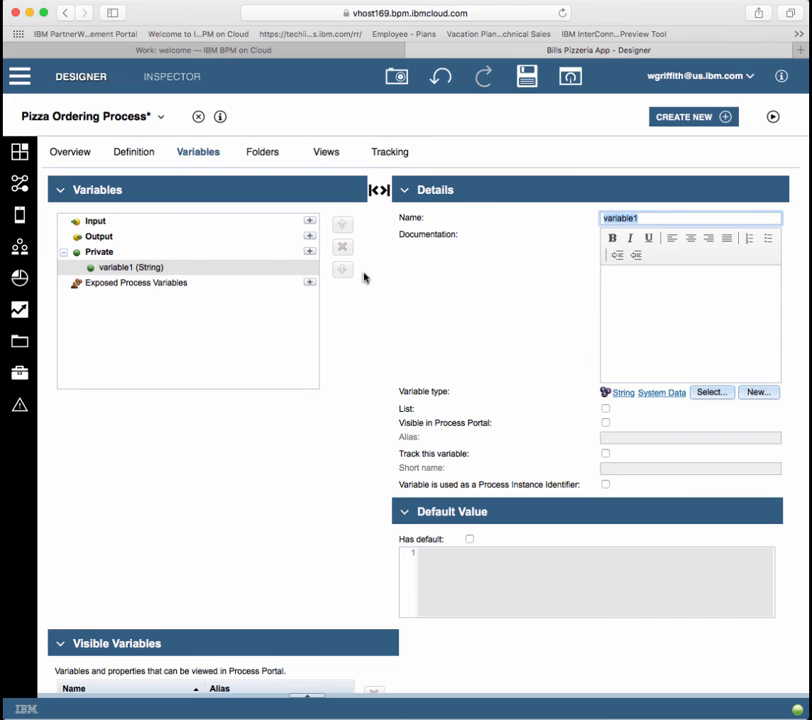
{"action": "type", "text": "thePizzaOrder"}
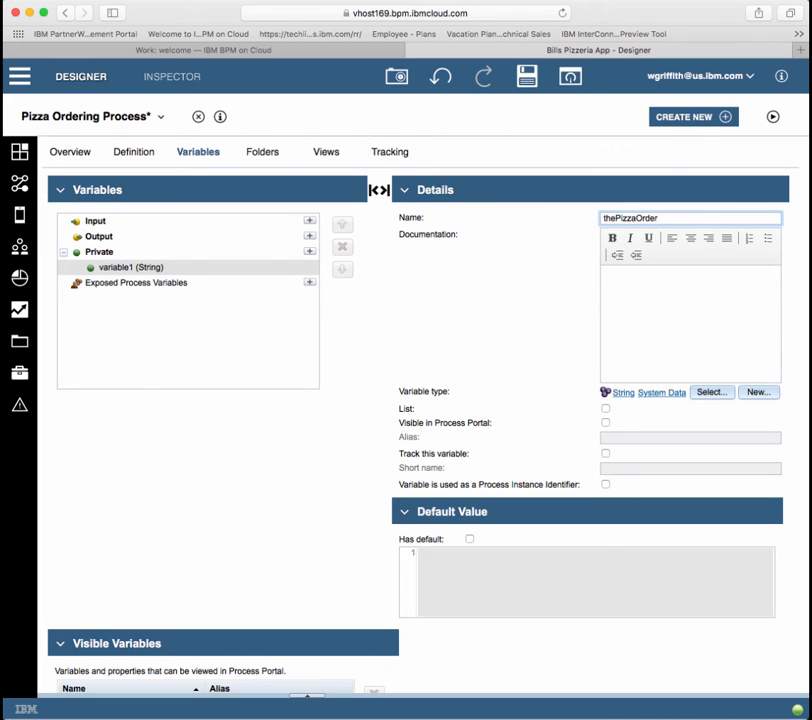
{"action": "left_click", "coordinate": [756, 392]}
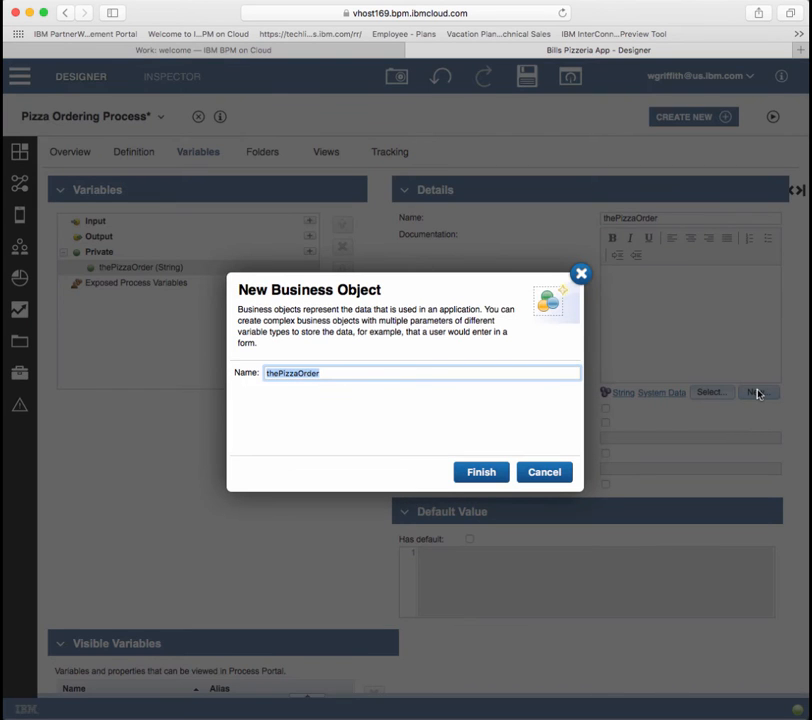
Step: Create the PizzaOrder business object with pizzaType, pizzaSize and a Decimal cost parameter
{"action": "type", "text": "Pizza"}
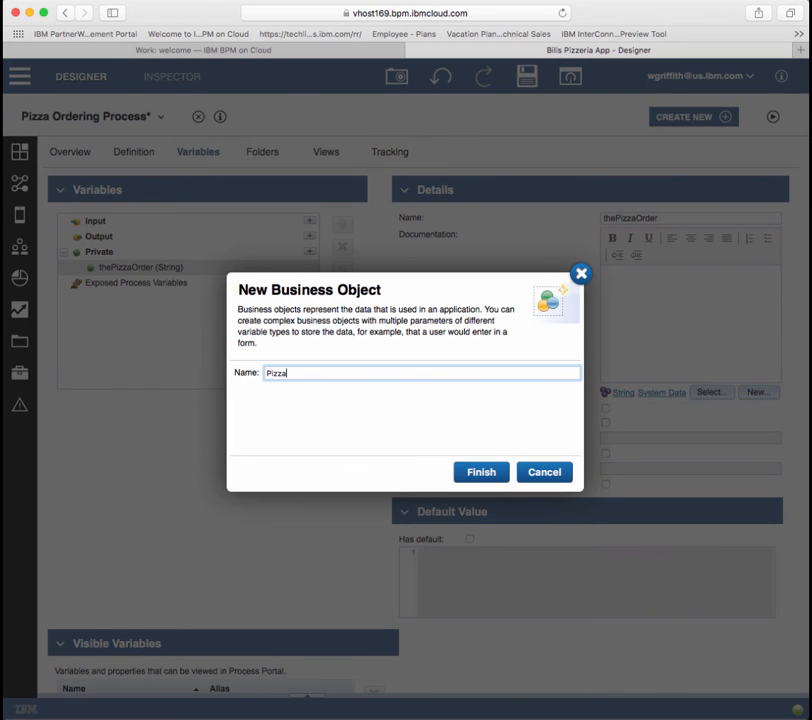
{"action": "type", "text": "Order"}
{"action": "key", "text": "Return"}
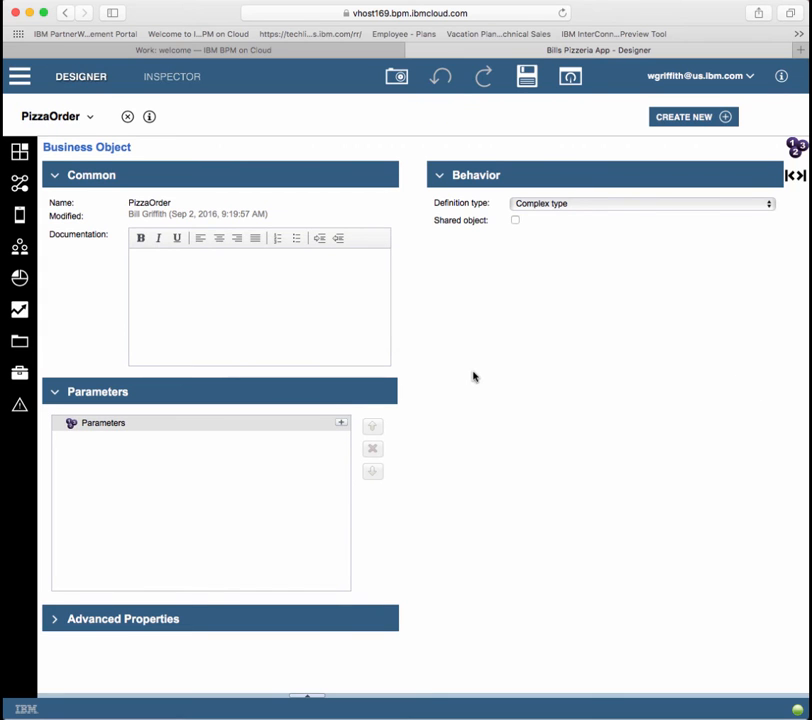
{"action": "left_click", "coordinate": [341, 424]}
{"action": "type", "text": "pizzaType"}
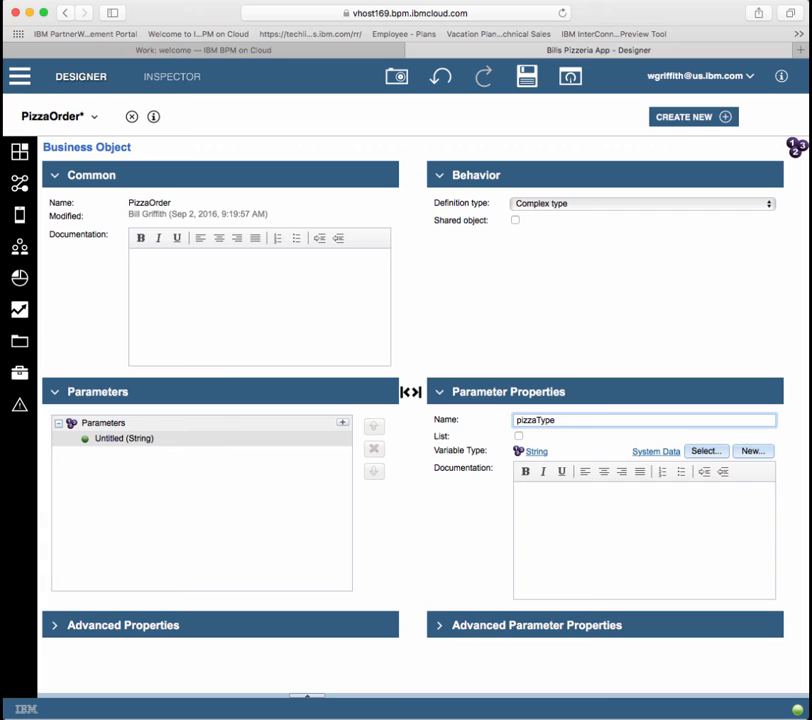
{"action": "left_click", "coordinate": [342, 424]}
{"action": "type", "text": "pizzaS"}
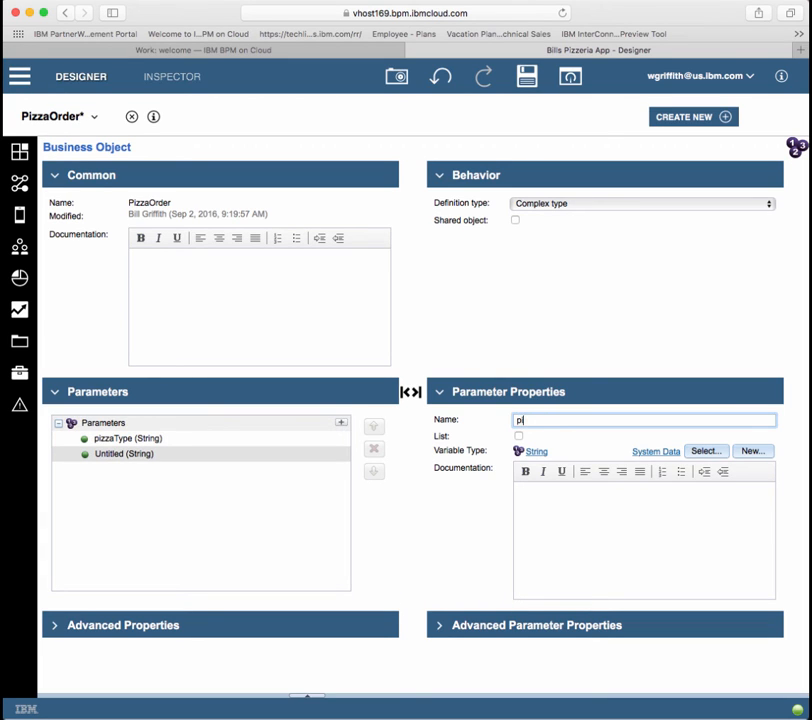
{"action": "type", "text": "ize"}
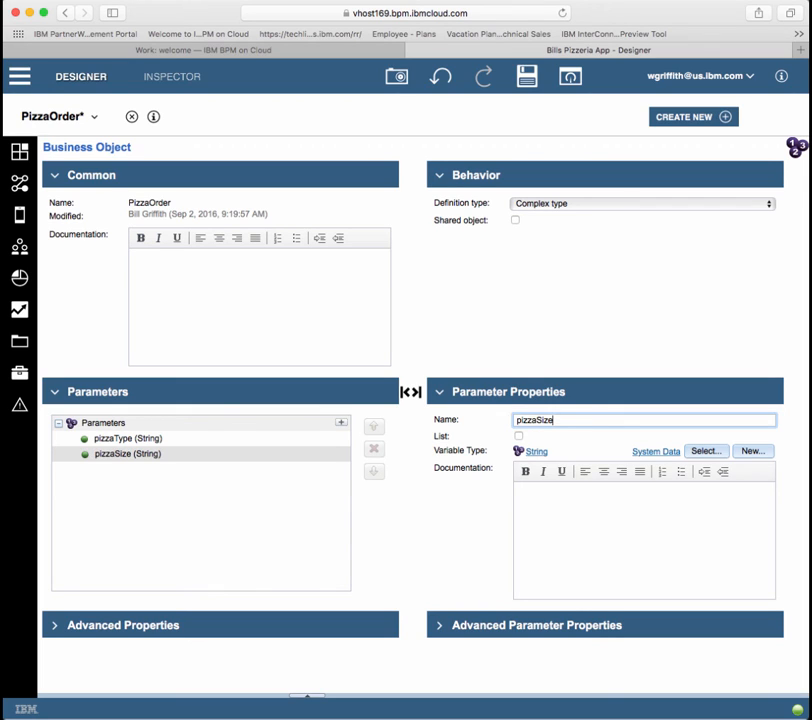
{"action": "left_click", "coordinate": [340, 424]}
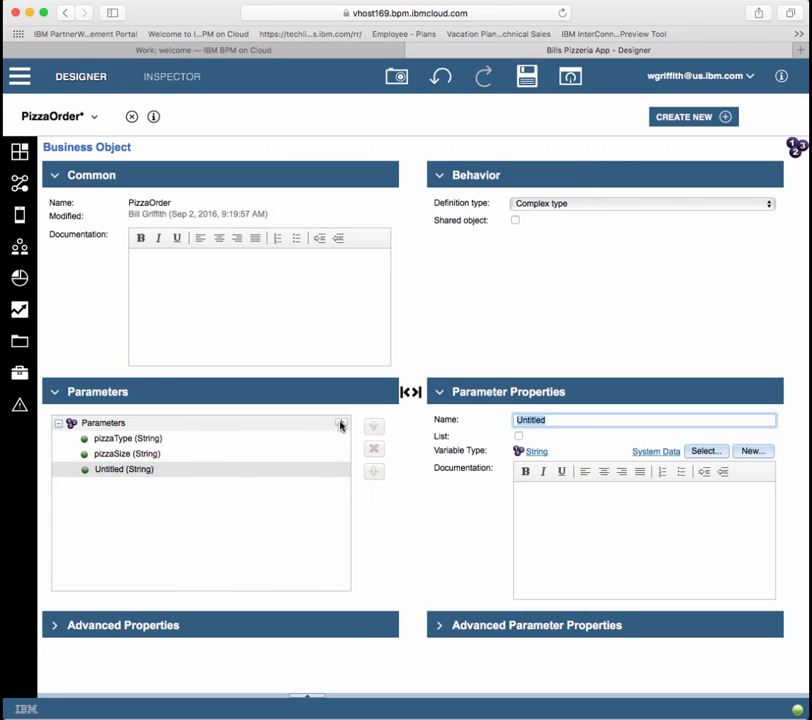
{"action": "type", "text": "cost"}
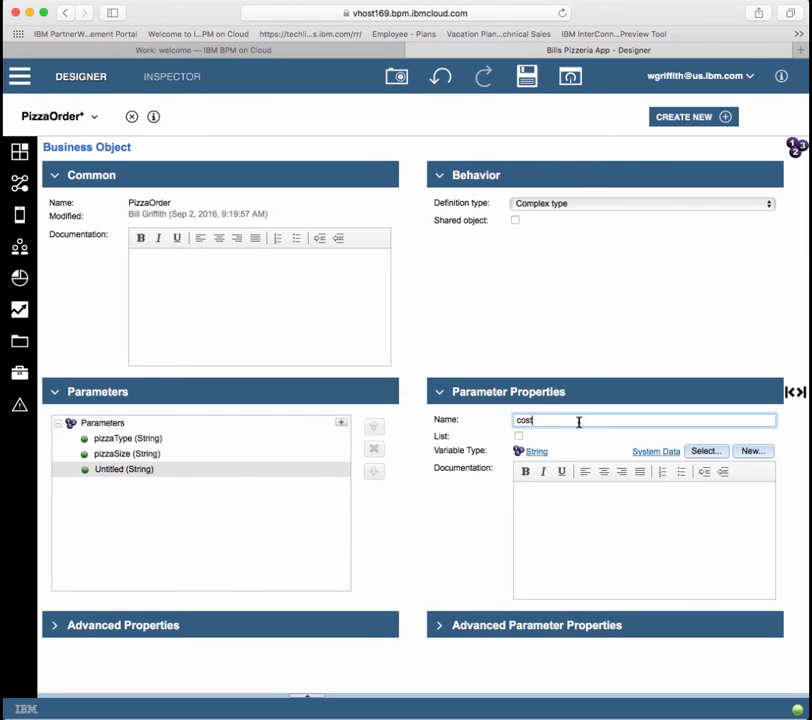
{"action": "left_click", "coordinate": [710, 451]}
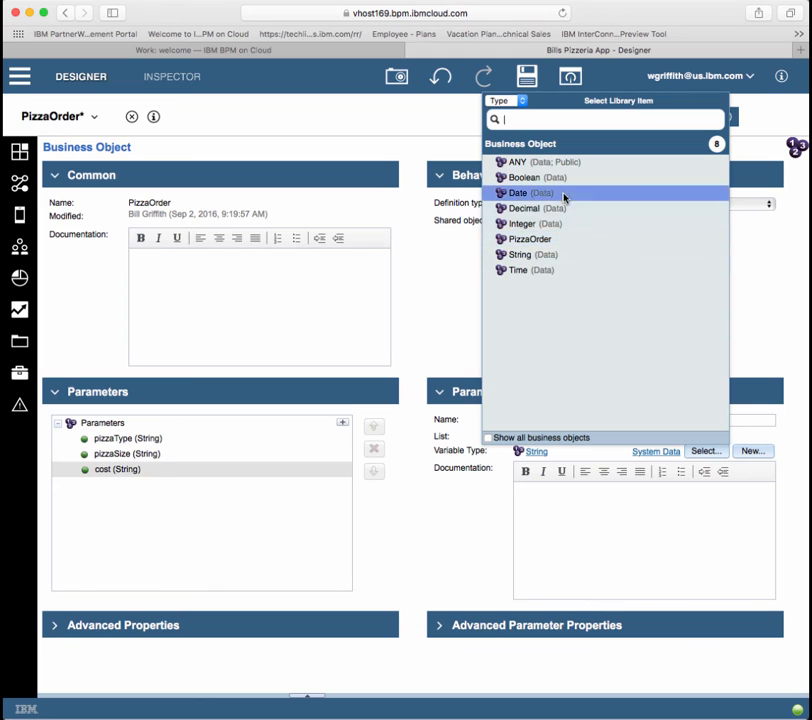
{"action": "left_click", "coordinate": [543, 209]}
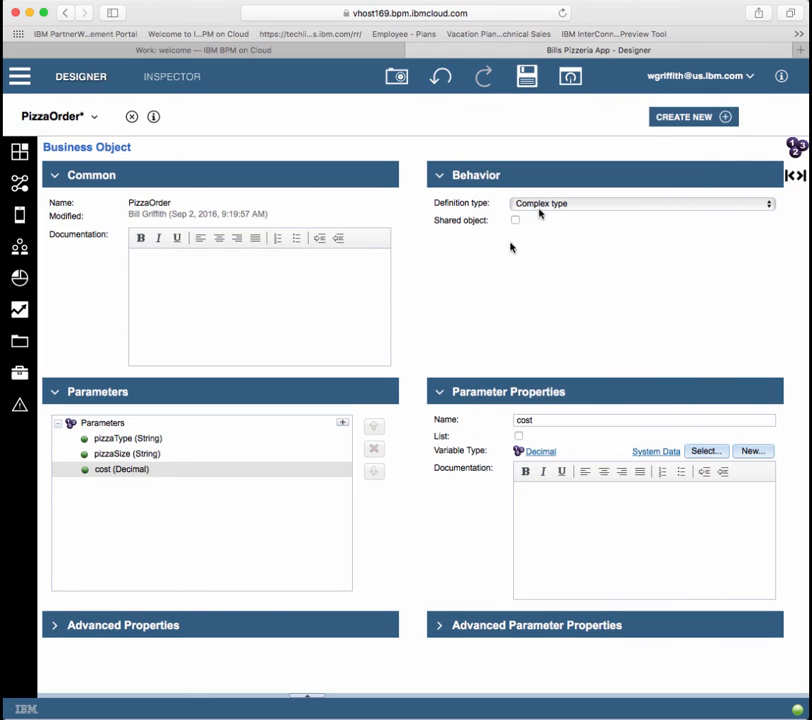
Step: Add a customer parameter typed as a new Customer business object
{"action": "left_click", "coordinate": [340, 425]}
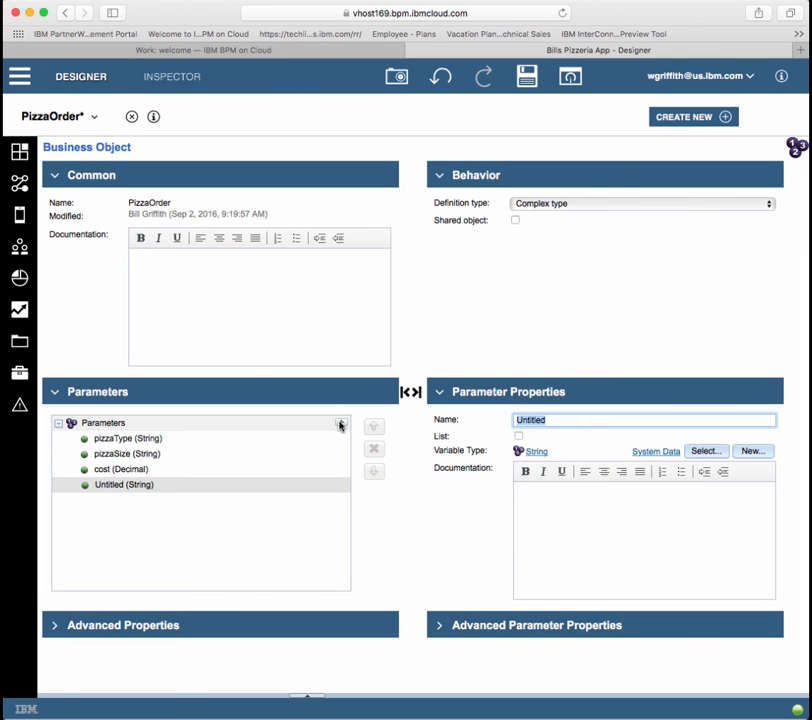
{"action": "type", "text": "customer"}
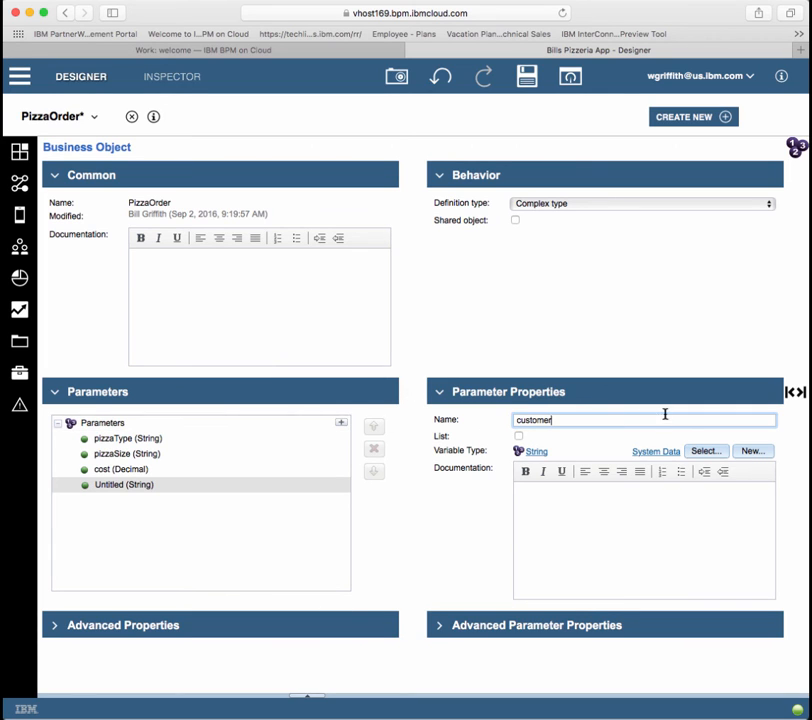
{"action": "left_click", "coordinate": [752, 452]}
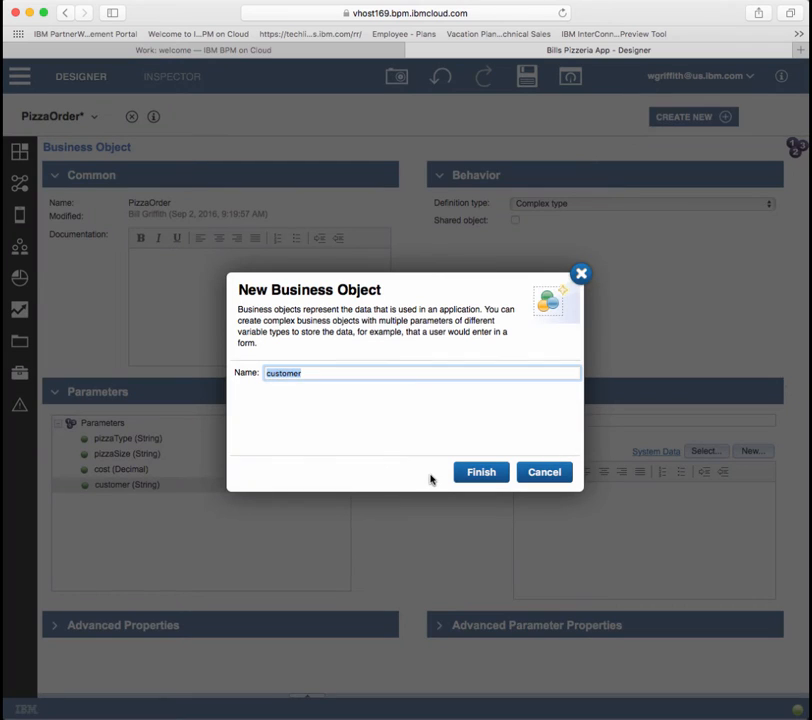
{"action": "type", "text": "Customer"}
{"action": "key", "text": "Return"}
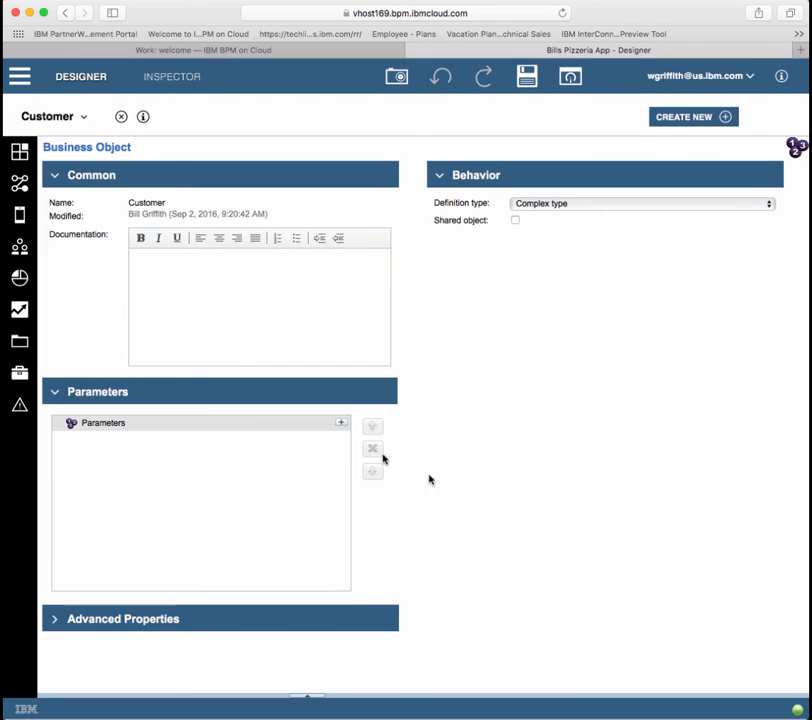
Step: Give Customer the parameters firstName, lastName, streetAddress and city
{"action": "left_click", "coordinate": [339, 425]}
{"action": "type", "text": "f"}
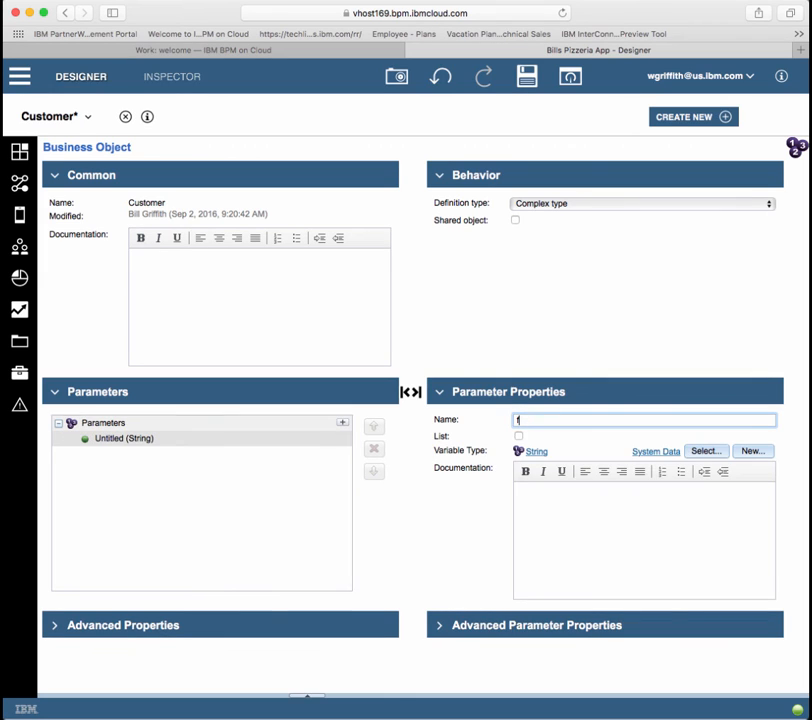
{"action": "type", "text": "irstName"}
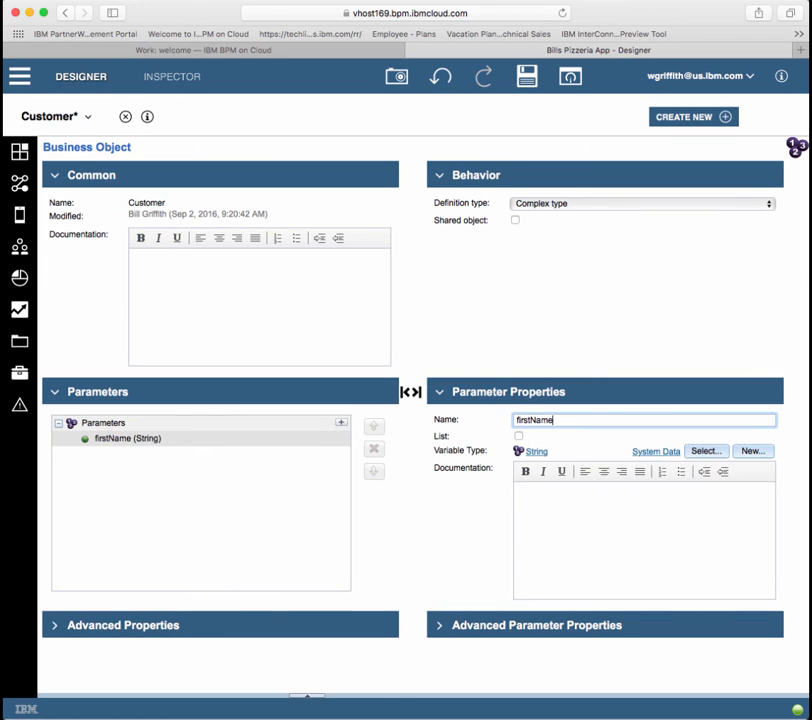
{"action": "left_click", "coordinate": [340, 423]}
{"action": "type", "text": "lastName"}
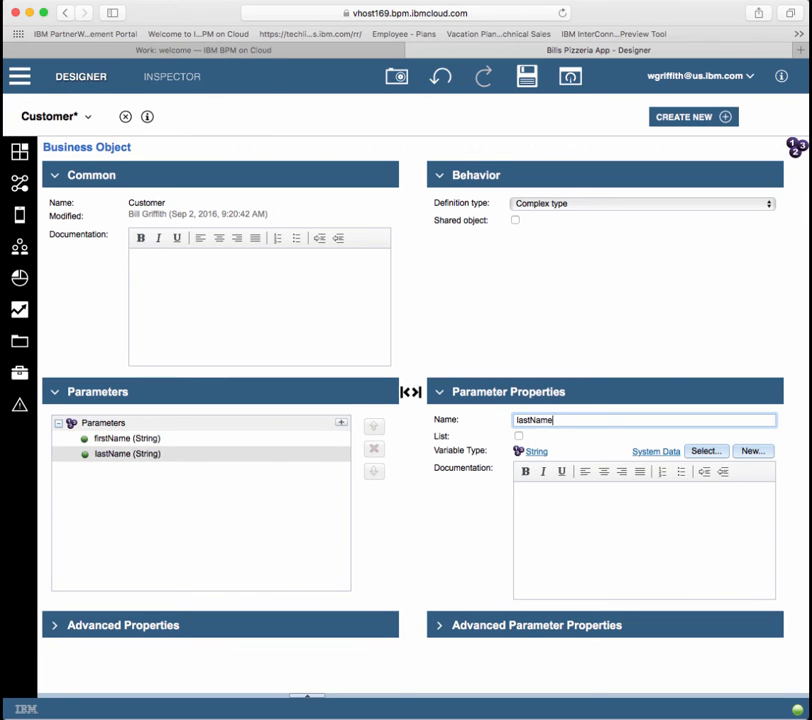
{"action": "left_click", "coordinate": [340, 423]}
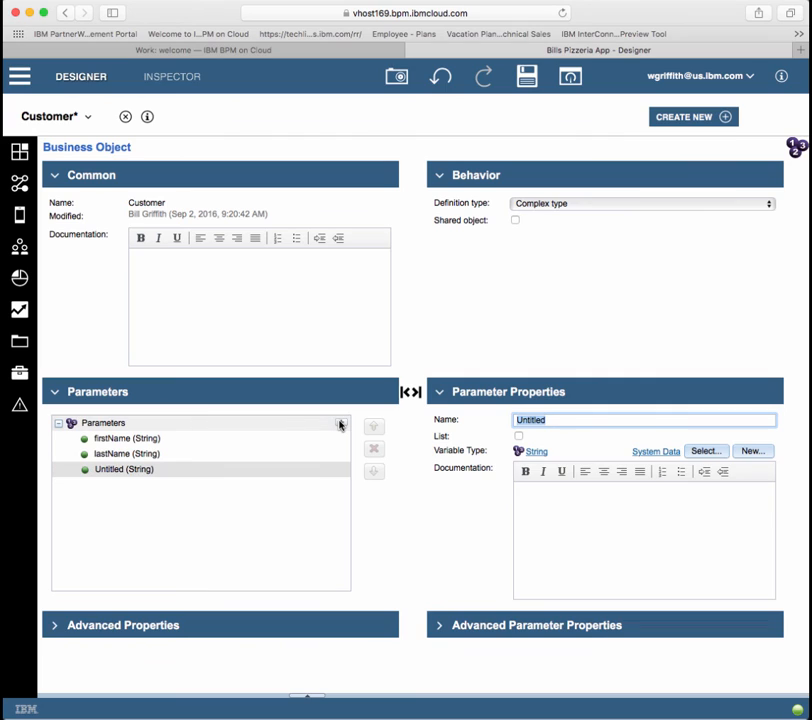
{"action": "type", "text": "streetAddress"}
{"action": "left_click", "coordinate": [340, 423]}
{"action": "type", "text": "city"}
Step: Add state, zipCode, phone and email parameters to Customer, then close it
{"action": "left_click", "coordinate": [340, 423]}
{"action": "type", "text": "state"}
{"action": "left_click", "coordinate": [340, 423]}
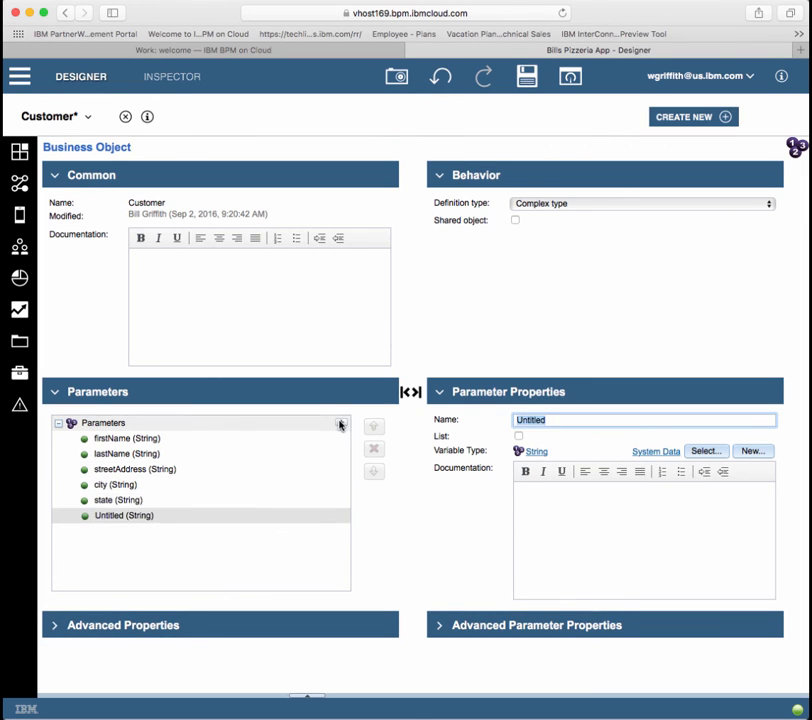
{"action": "type", "text": "zipCode"}
{"action": "left_click", "coordinate": [340, 423]}
{"action": "type", "text": "phone"}
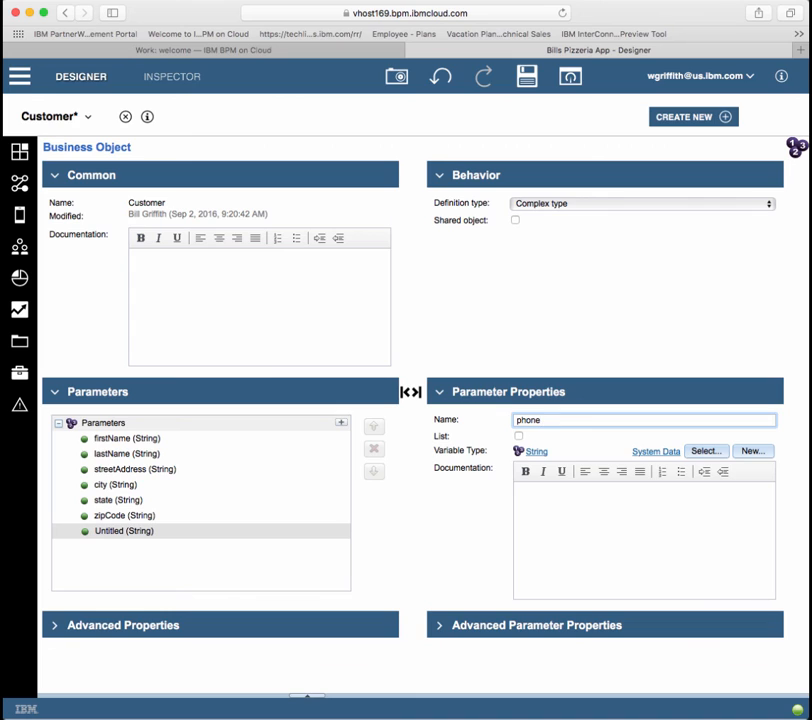
{"action": "left_click", "coordinate": [340, 423]}
{"action": "type", "text": "email"}
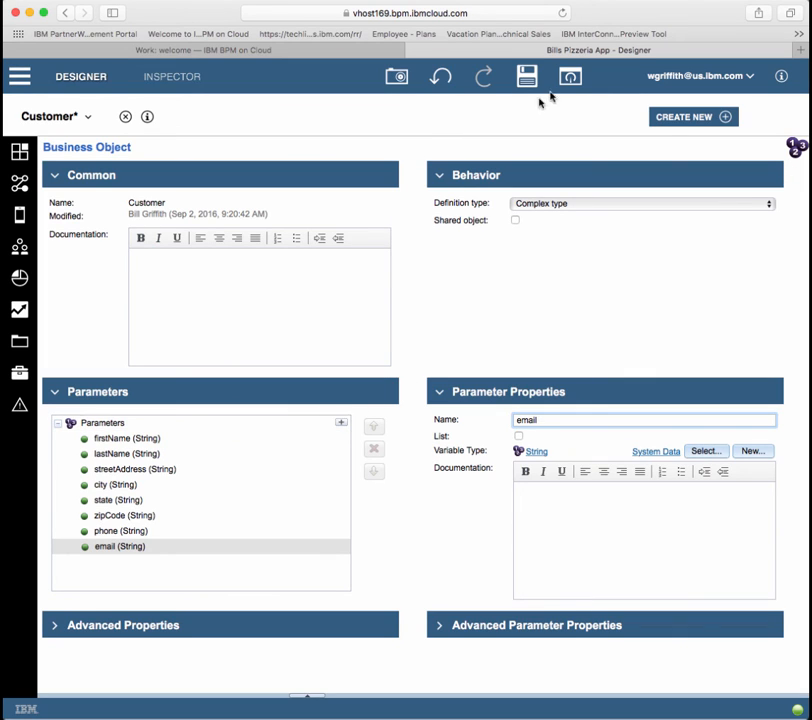
{"action": "left_click", "coordinate": [125, 117]}
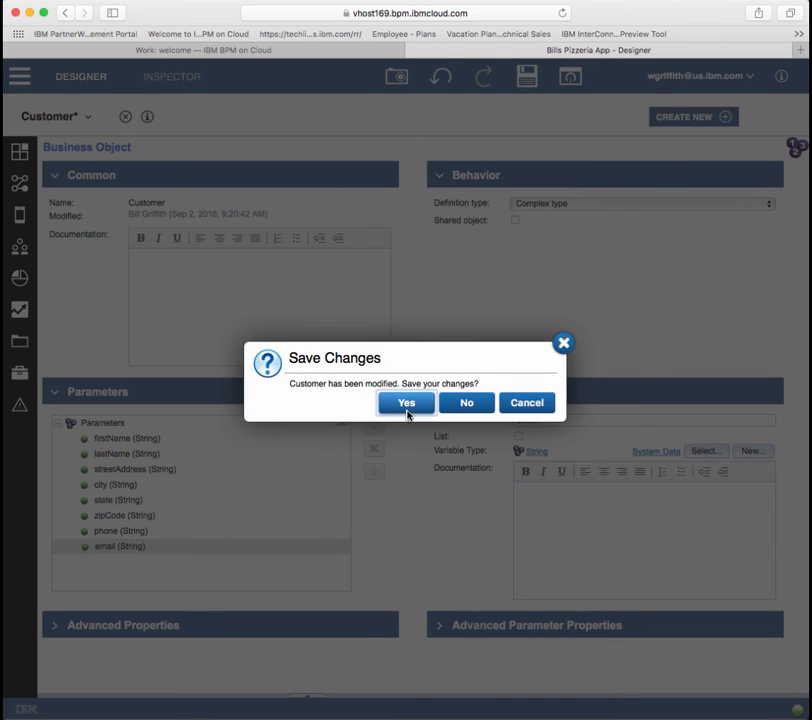
Step: Save and close the Customer and PizzaOrder business objects
{"action": "left_click", "coordinate": [407, 402]}
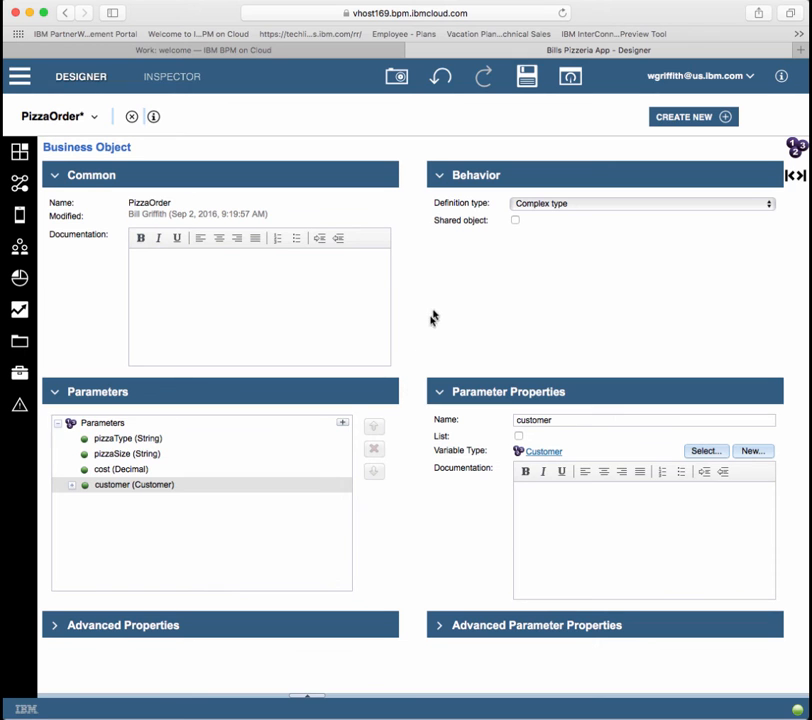
{"action": "left_click", "coordinate": [72, 485]}
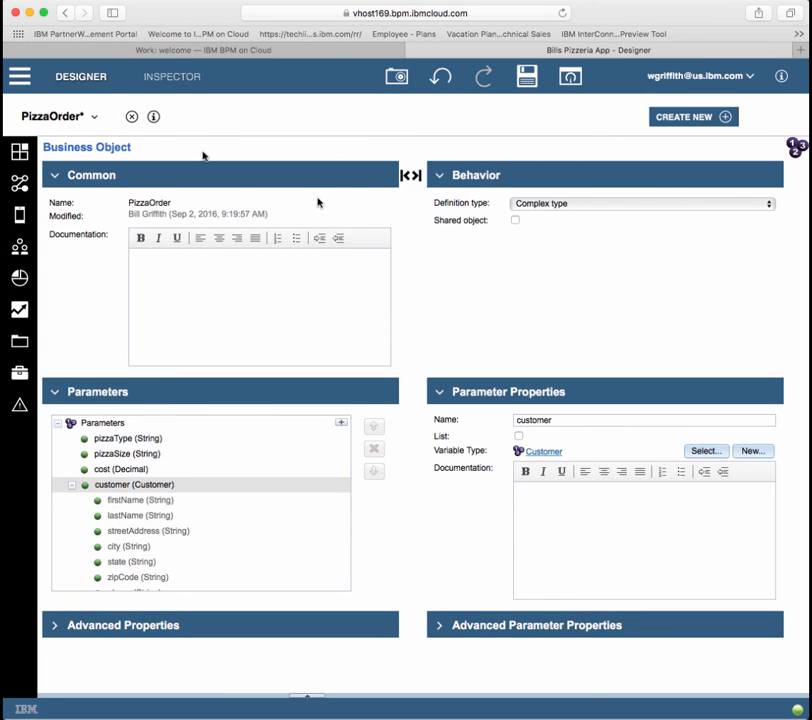
{"action": "left_click", "coordinate": [131, 117]}
{"action": "left_click", "coordinate": [404, 403]}
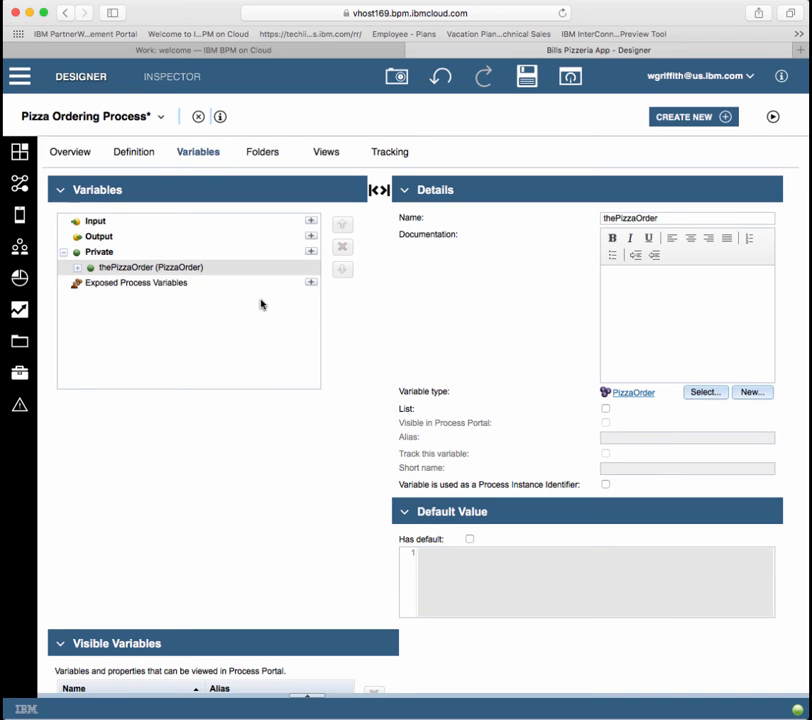
Step: Select the Place Order activity in the diagram and show its Implementation properties
{"action": "left_click", "coordinate": [128, 160]}
{"action": "left_click", "coordinate": [145, 211]}
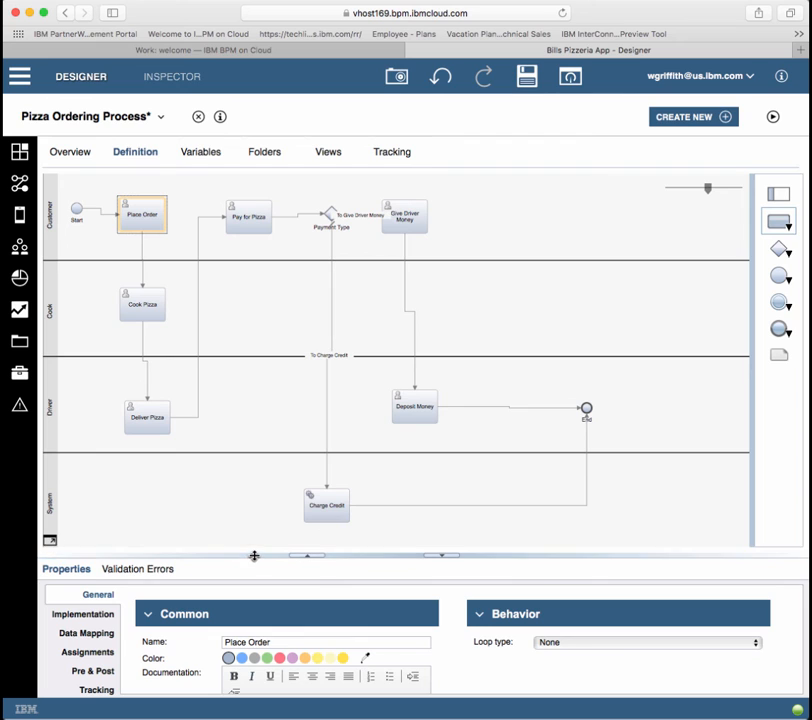
{"action": "left_click_drag", "start_coordinate": [254, 556], "coordinate": [263, 468]}
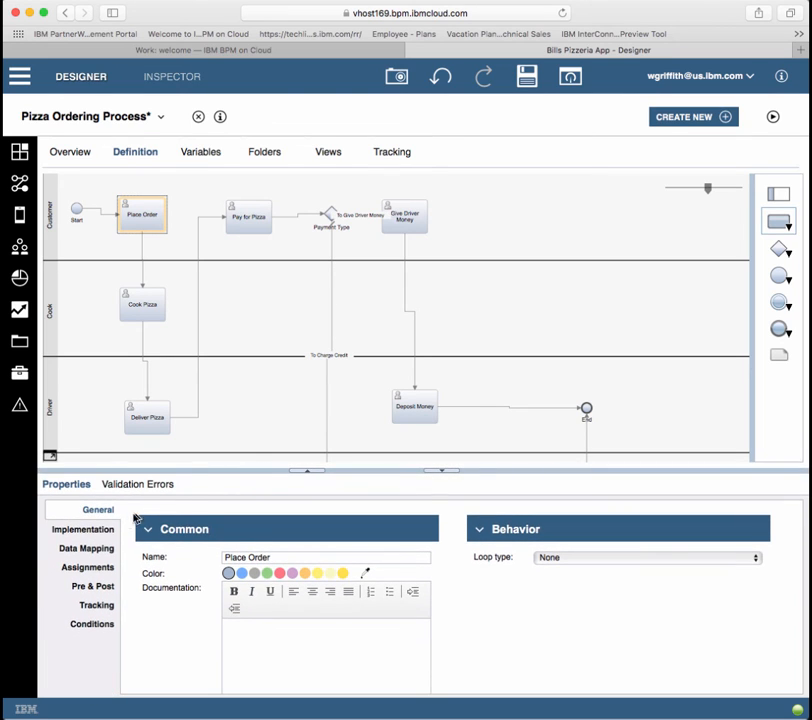
{"action": "left_click", "coordinate": [96, 529]}
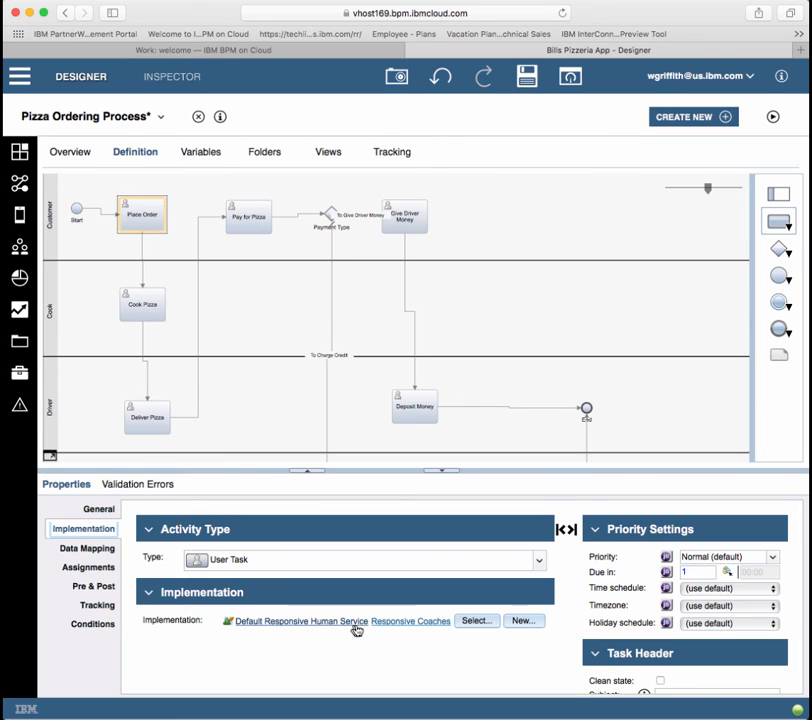
Step: Create a multi-device Place Order client-side human service with thePizzaOrder as input and output
{"action": "left_click", "coordinate": [521, 622]}
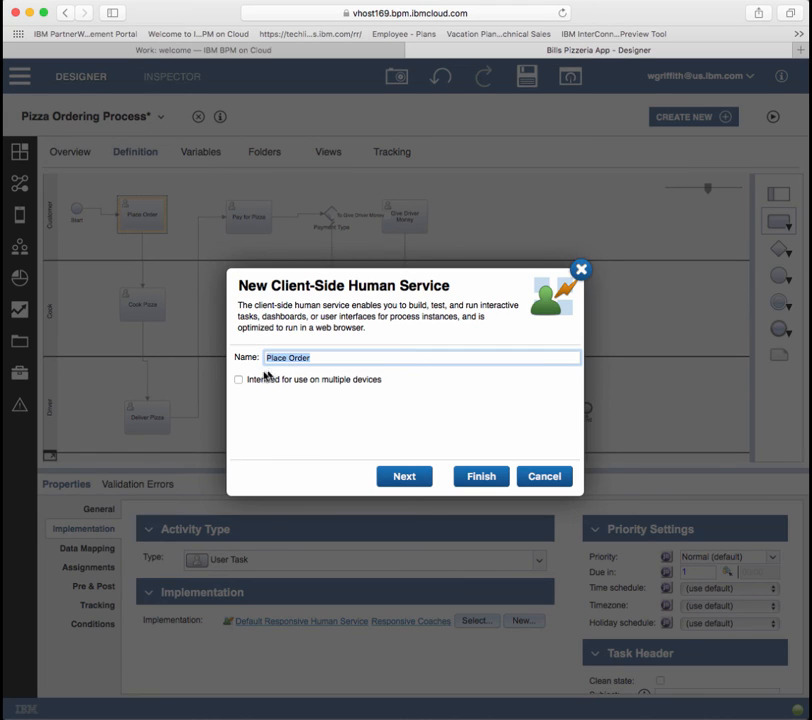
{"action": "left_click", "coordinate": [239, 380]}
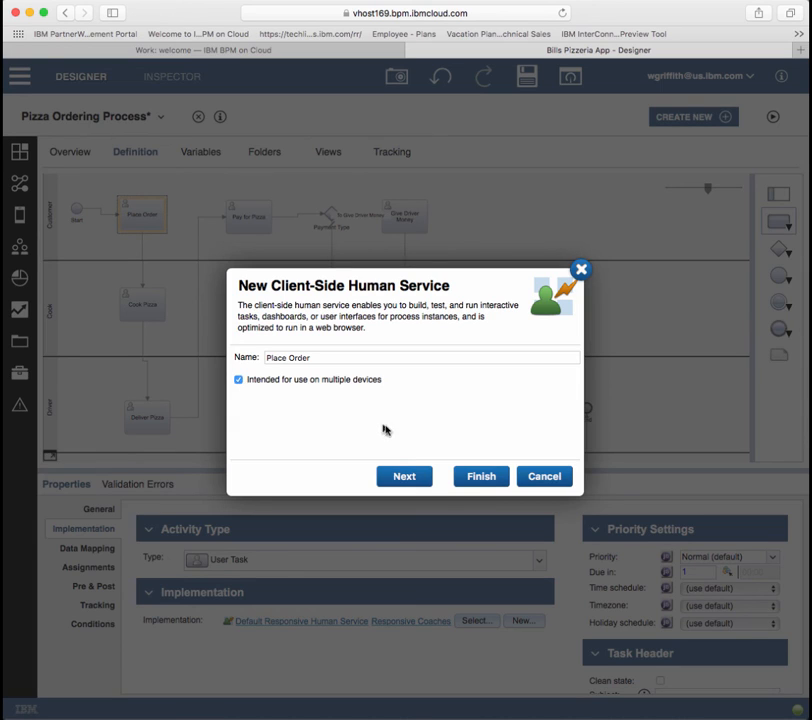
{"action": "left_click", "coordinate": [405, 478]}
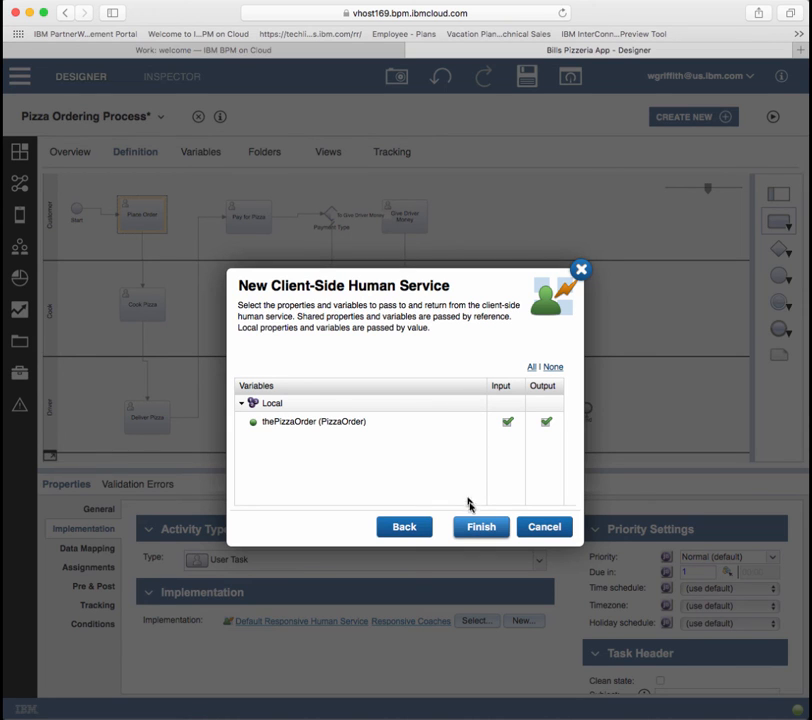
{"action": "left_click", "coordinate": [480, 527]}
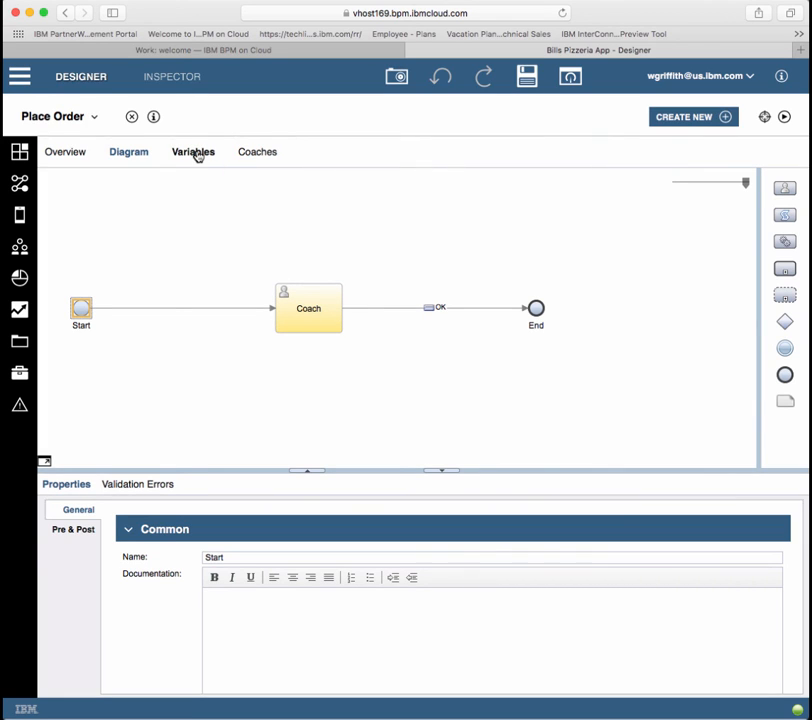
{"action": "left_click", "coordinate": [263, 155]}
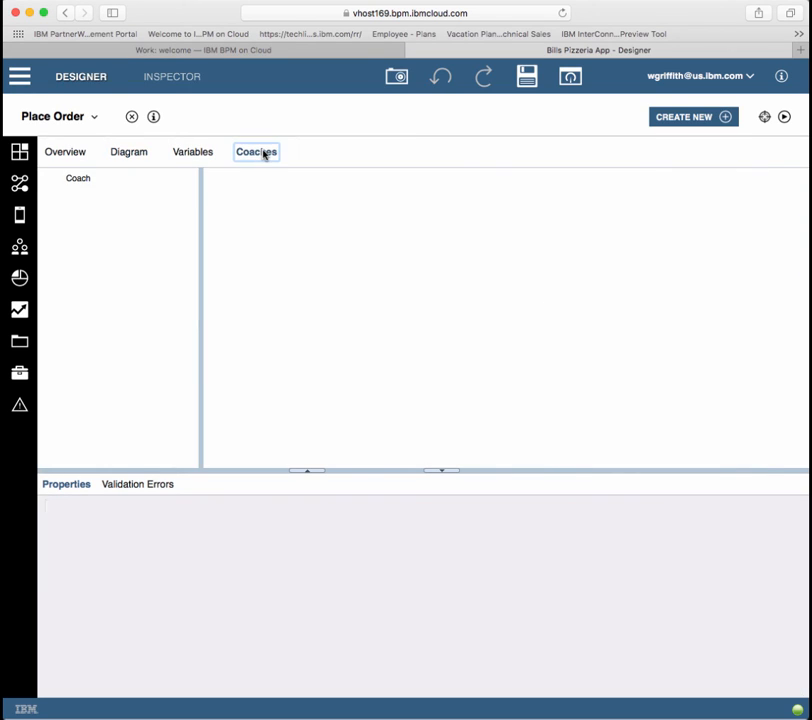
Step: Open the Place Order coach to look it over, then close it back to the process diagram
{"action": "left_click", "coordinate": [95, 191]}
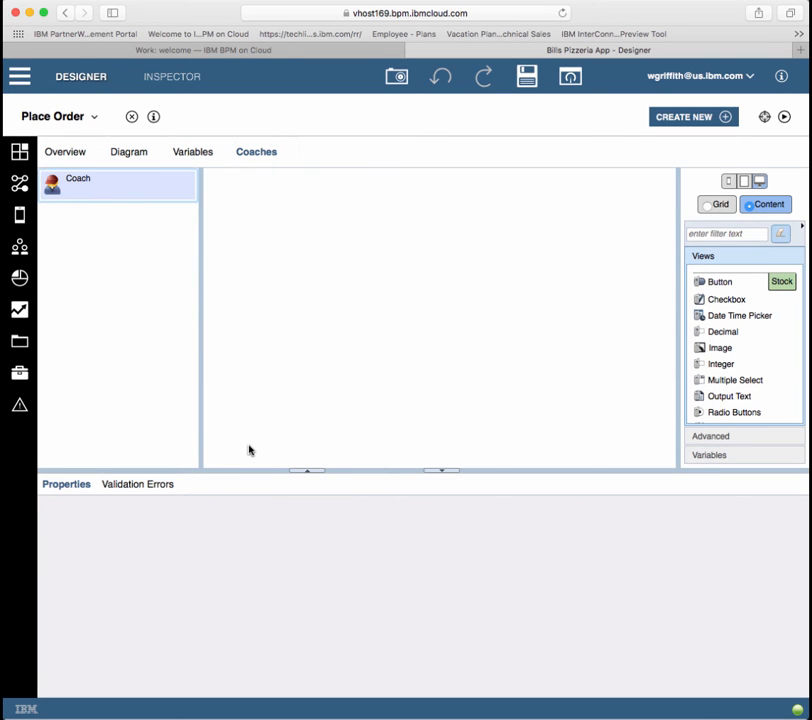
{"action": "left_click_drag", "start_coordinate": [248, 471], "coordinate": [248, 585]}
{"action": "scroll", "coordinate": [353, 476], "scroll_direction": "down", "scroll_amount": 5}
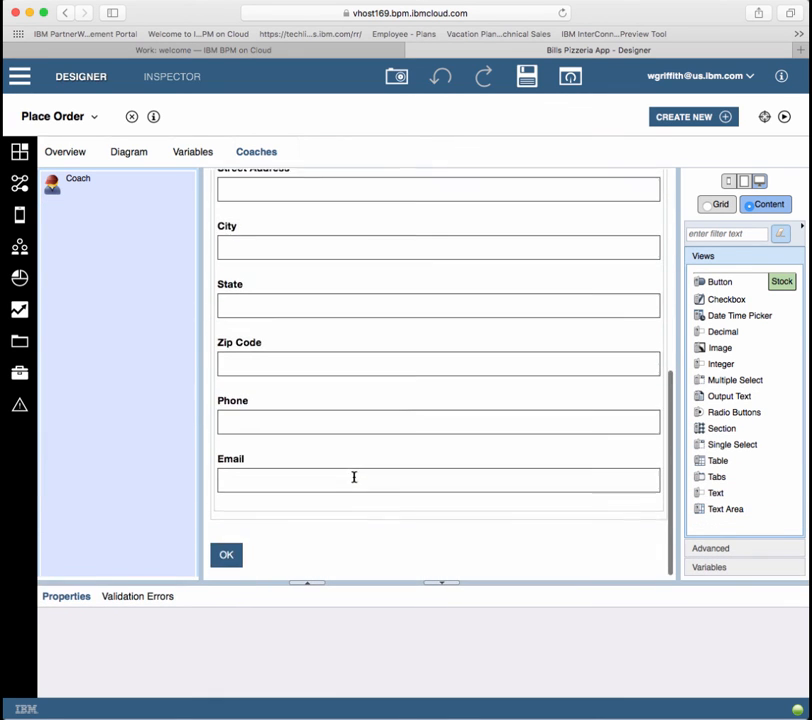
{"action": "scroll", "coordinate": [353, 476], "scroll_direction": "up", "scroll_amount": 8}
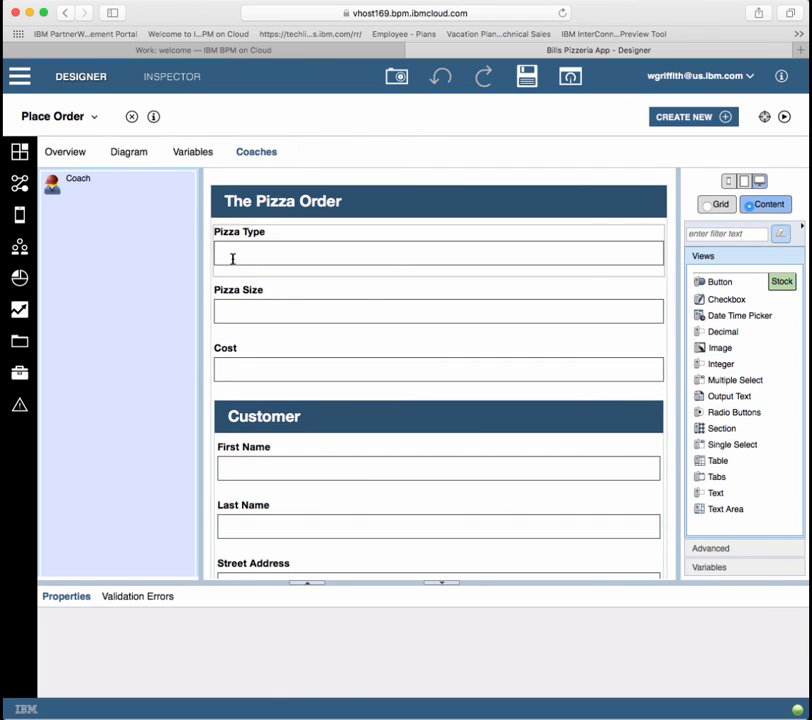
{"action": "left_click", "coordinate": [133, 120]}
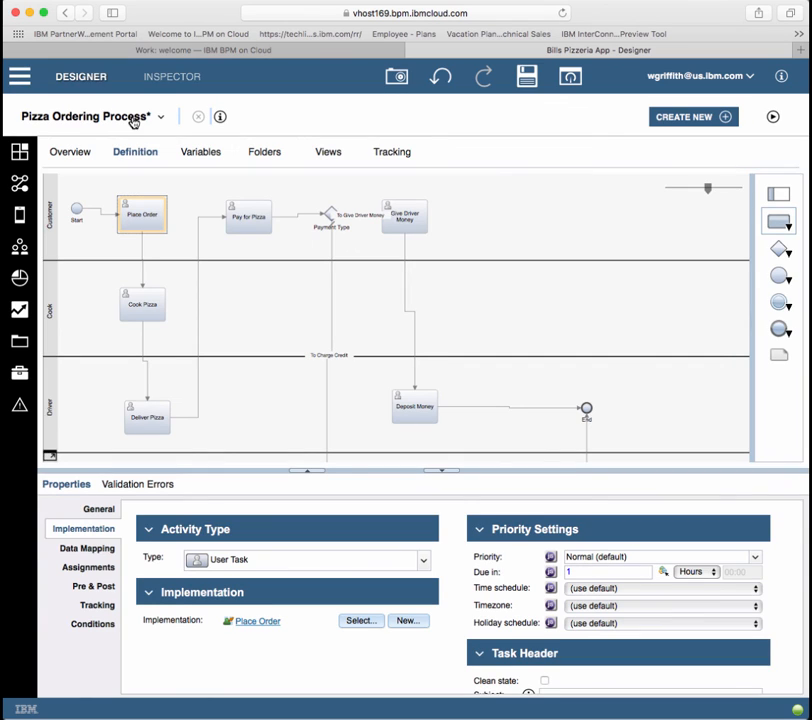
Step: Save the process, run a test instance, and open the Place Order task
{"action": "left_click", "coordinate": [534, 75]}
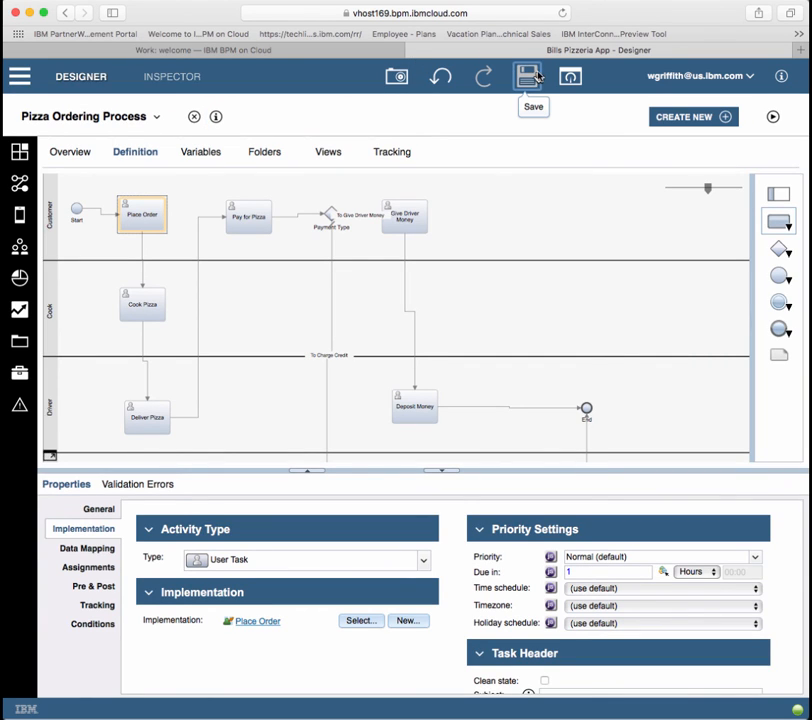
{"action": "left_click", "coordinate": [774, 118]}
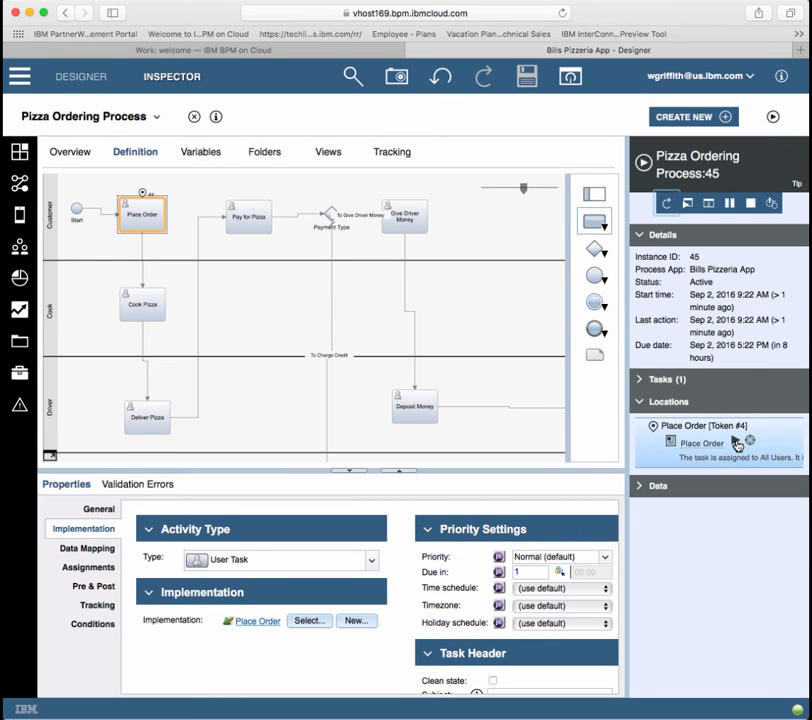
{"action": "left_click", "coordinate": [737, 443]}
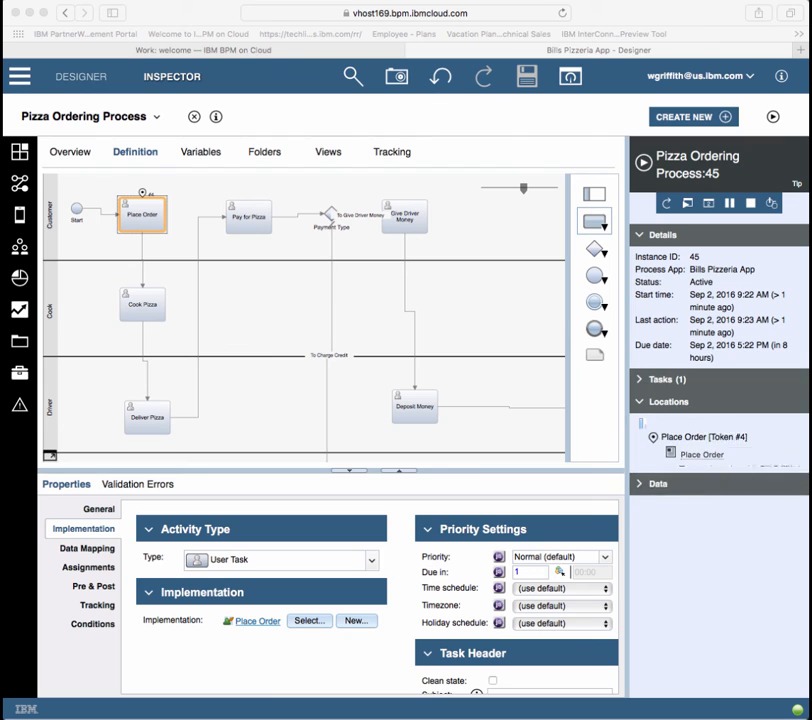
{"action": "left_click_drag", "start_coordinate": [417, 160], "coordinate": [227, 139]}
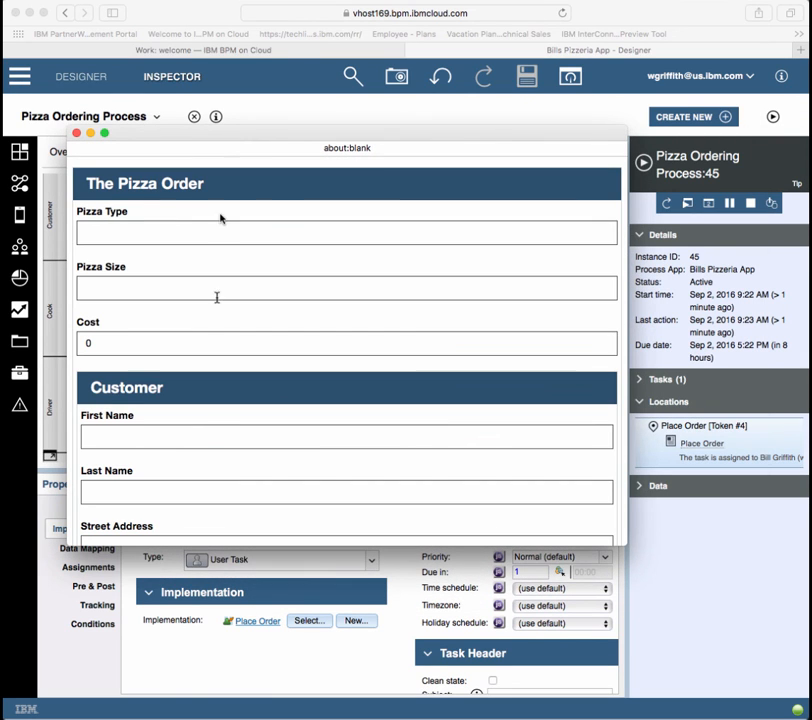
Step: Enter Veggie as the pizza type and Medium as the size
{"action": "left_click", "coordinate": [164, 228]}
{"action": "type", "text": "Veggie"}
{"action": "left_click", "coordinate": [176, 291]}
{"action": "type", "text": "Medium"}
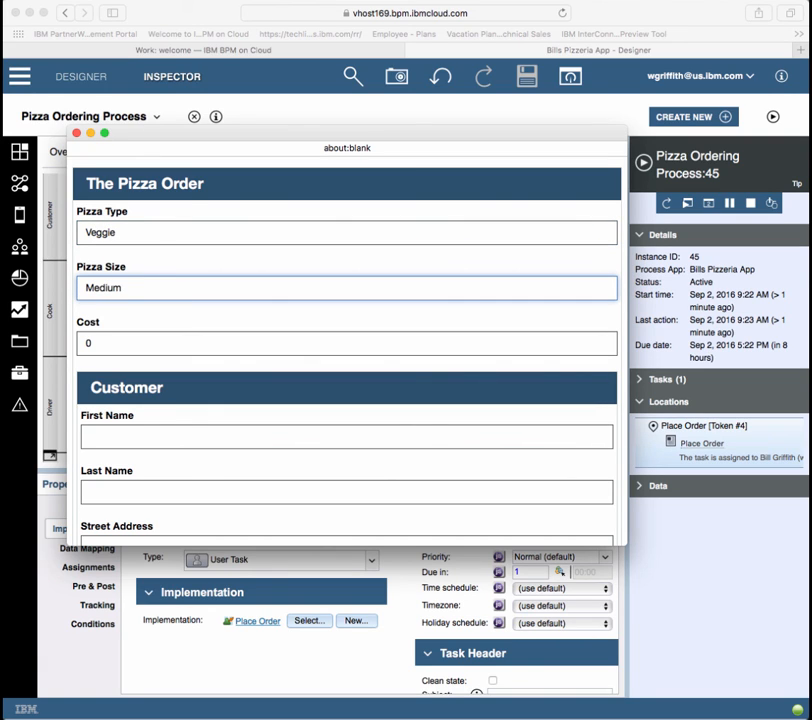
{"action": "left_click", "coordinate": [169, 341]}
{"action": "scroll", "coordinate": [169, 341], "scroll_direction": "down", "scroll_amount": 2}
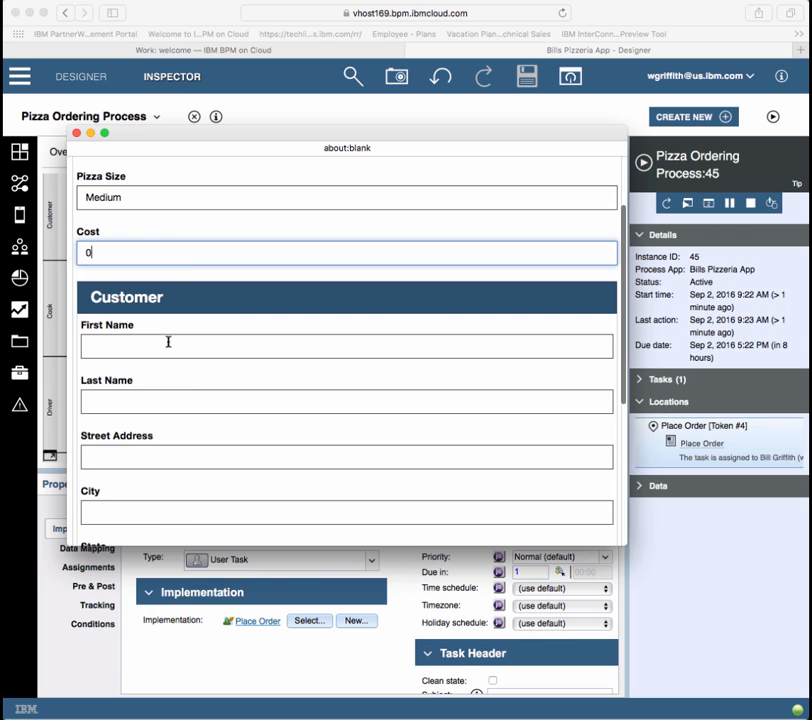
Step: Fill in the customer's first and last name and submit the order form
{"action": "right_click", "coordinate": [168, 342]}
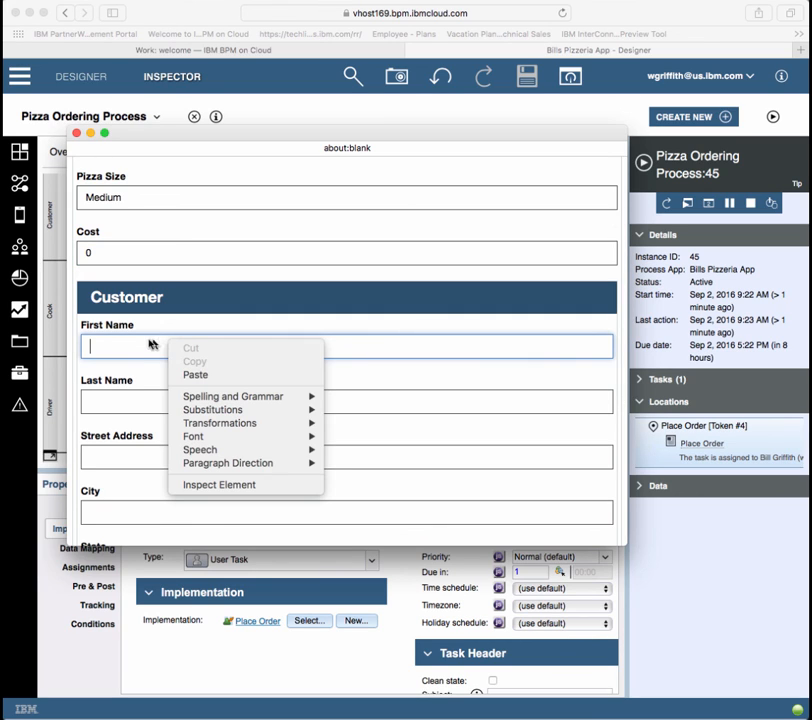
{"action": "left_click", "coordinate": [138, 348]}
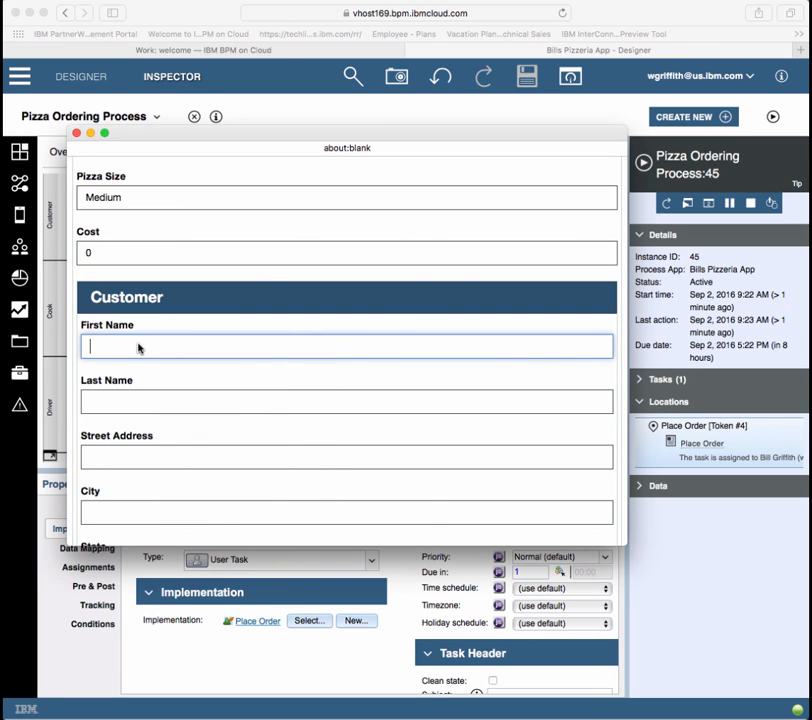
{"action": "key", "text": "Tab"}
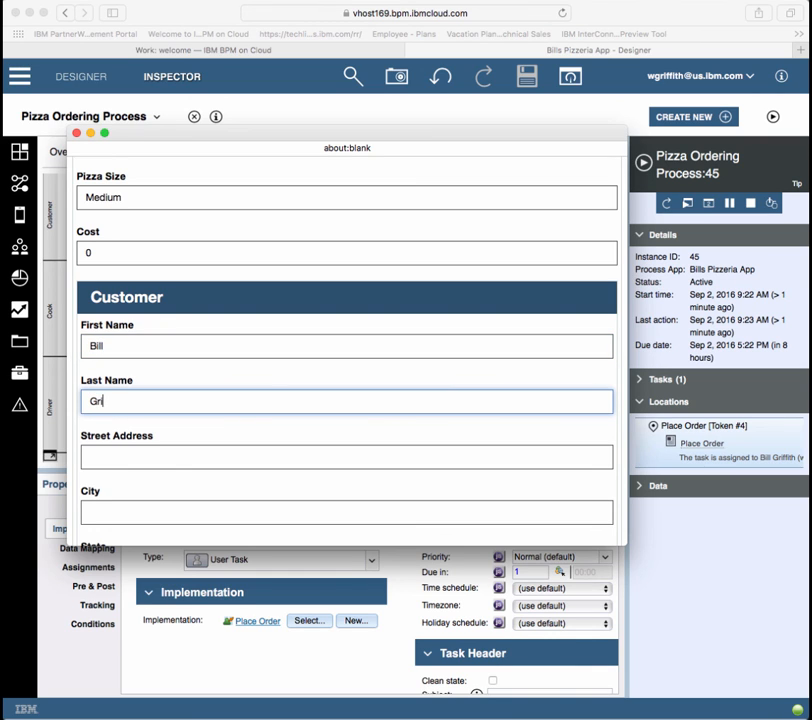
{"action": "scroll", "coordinate": [138, 350], "scroll_direction": "down", "scroll_amount": 5}
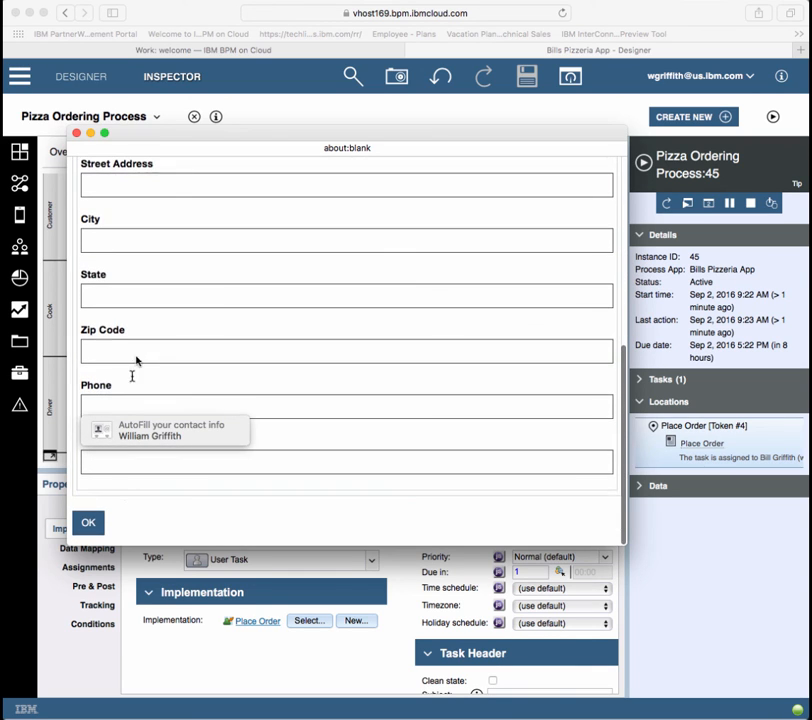
{"action": "left_click", "coordinate": [99, 521]}
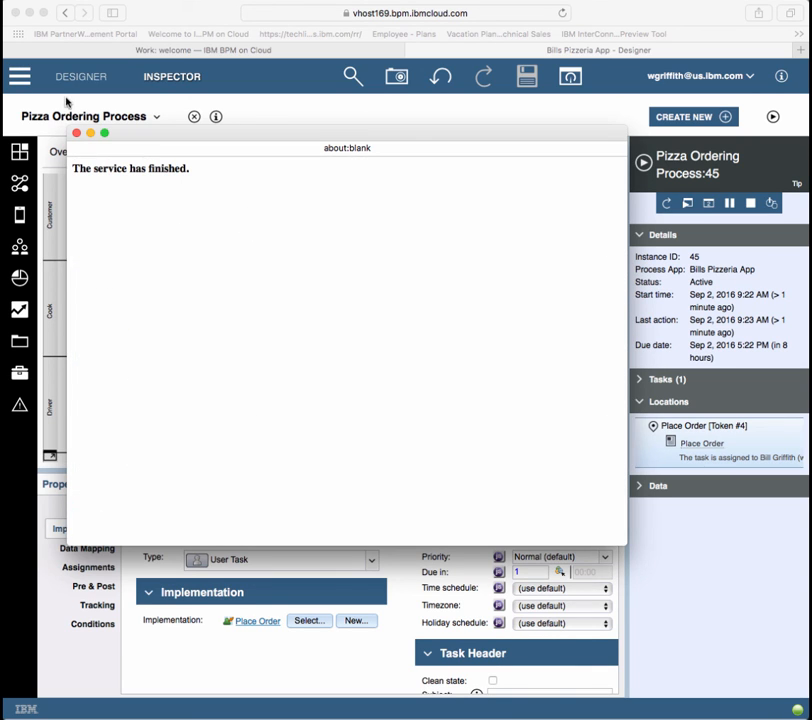
{"action": "left_click", "coordinate": [76, 132]}
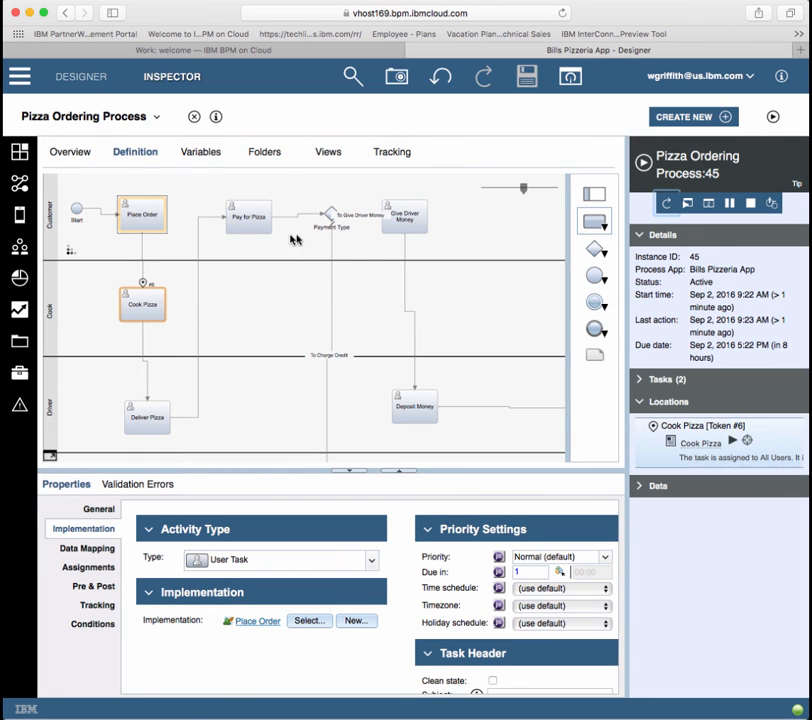
Step: Expand Data > thePizzaOrder > customer in the Inspector, then switch to the welcome page
{"action": "left_click", "coordinate": [642, 485]}
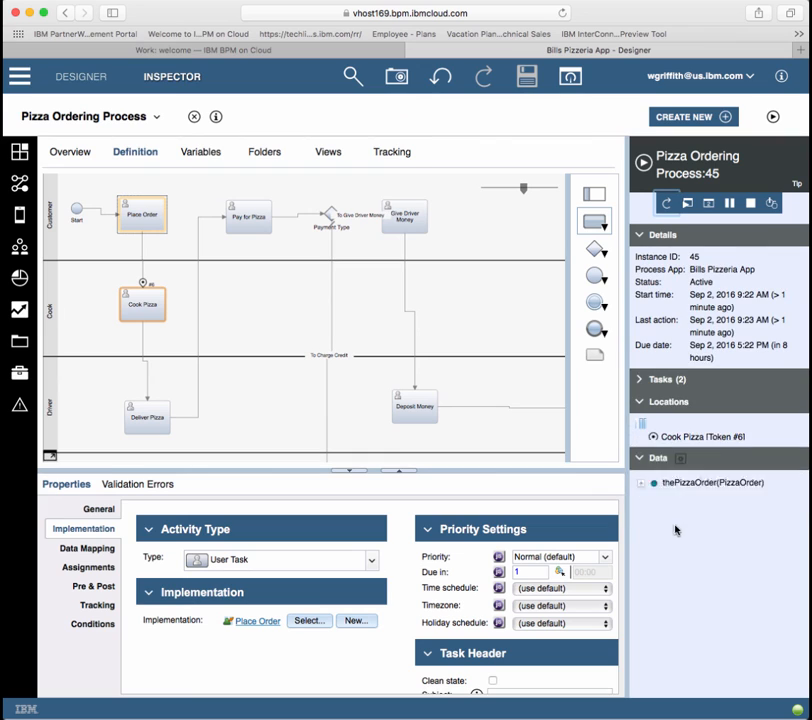
{"action": "left_click", "coordinate": [641, 511]}
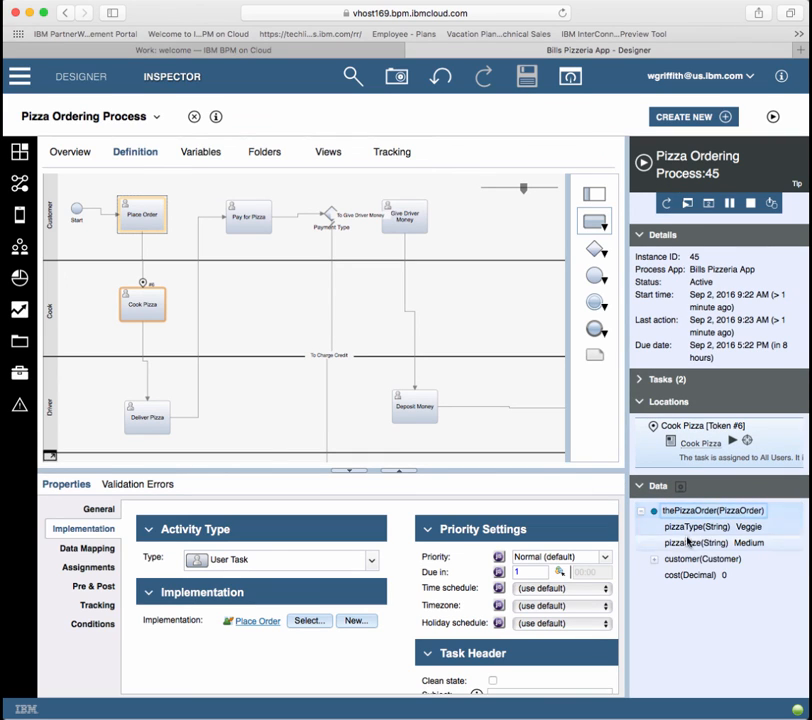
{"action": "left_click", "coordinate": [654, 560]}
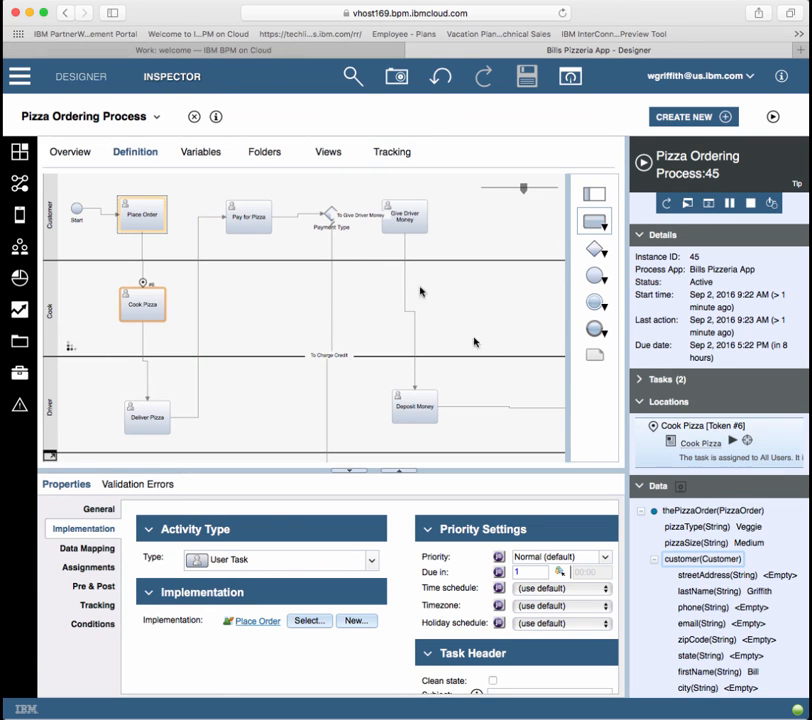
{"action": "left_click", "coordinate": [298, 50]}
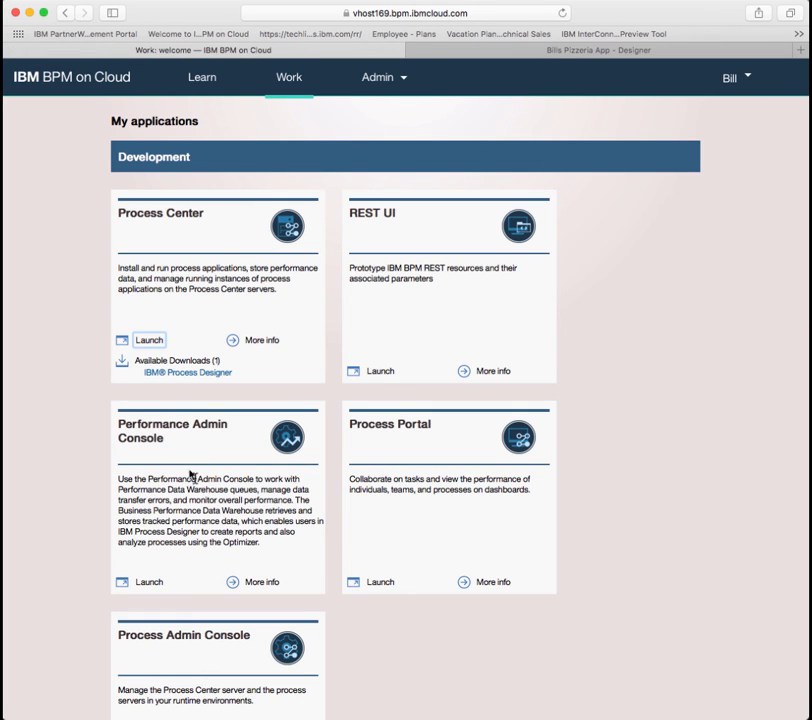
Step: Launch Process Portal and browse its Work list
{"action": "left_click", "coordinate": [375, 582]}
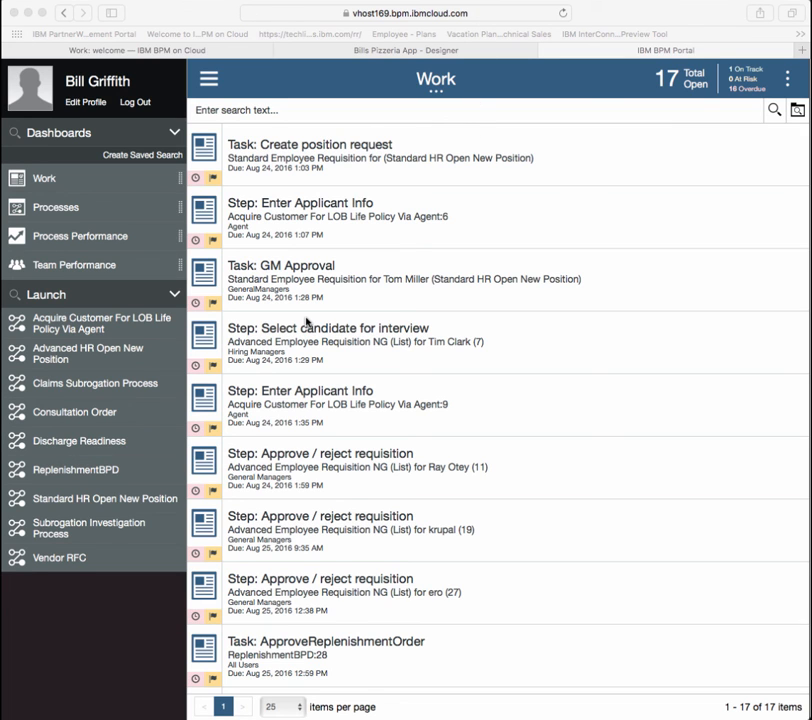
{"action": "scroll", "coordinate": [310, 490], "scroll_direction": "down", "scroll_amount": 10}
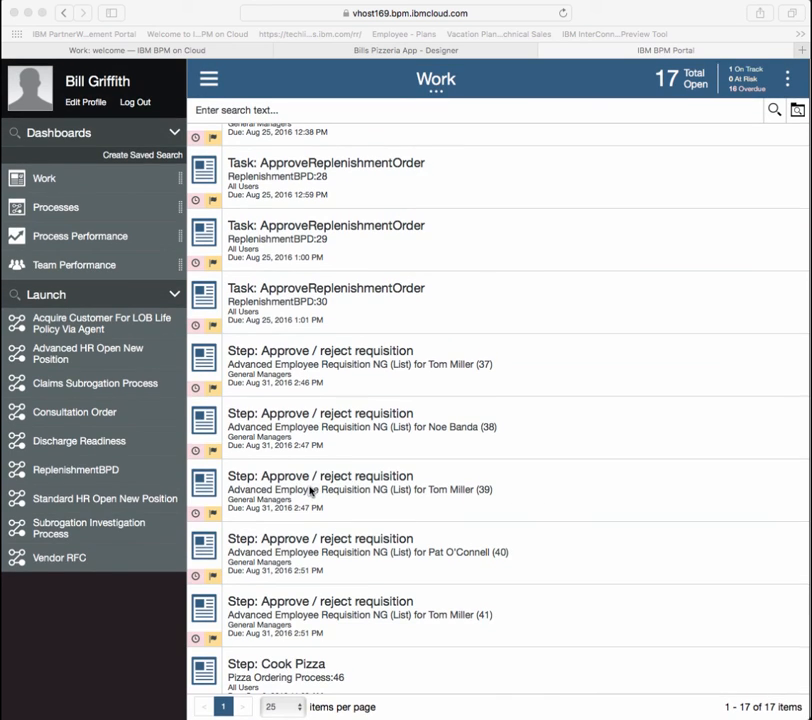
{"action": "scroll", "coordinate": [322, 283], "scroll_direction": "up", "scroll_amount": 5}
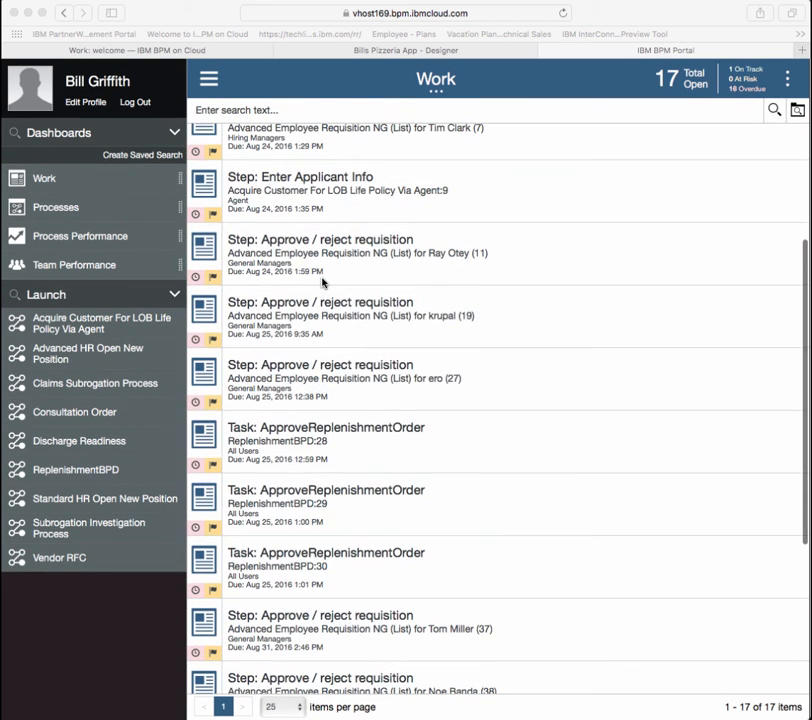
{"action": "right_click", "coordinate": [322, 283]}
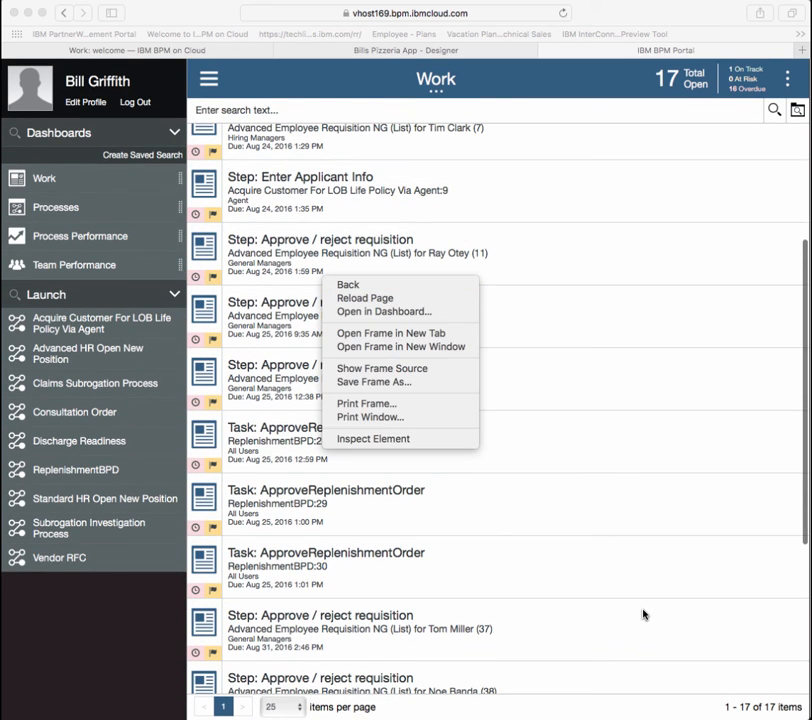
{"action": "left_click", "coordinate": [60, 670]}
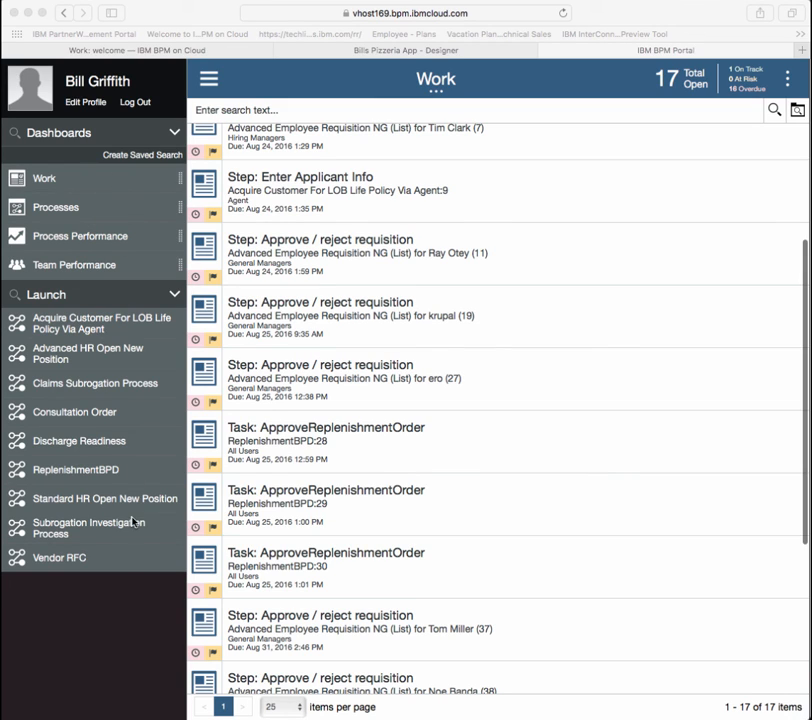
Step: Expand the Cook Pizza step and view the Pizza Ordering Process:46 diagram
{"action": "left_click", "coordinate": [114, 633]}
{"action": "scroll", "coordinate": [257, 620], "scroll_direction": "down", "scroll_amount": 5}
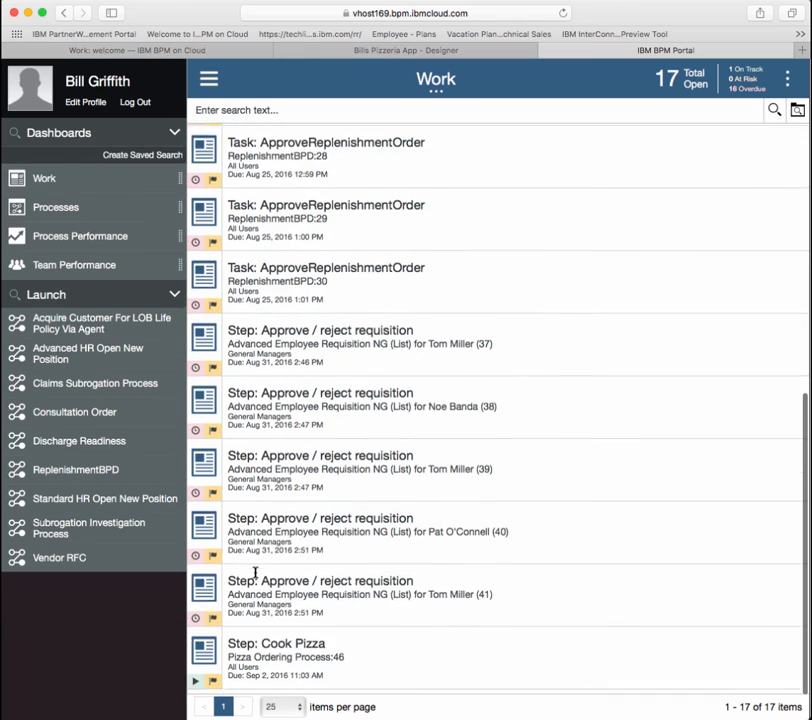
{"action": "left_click", "coordinate": [208, 658]}
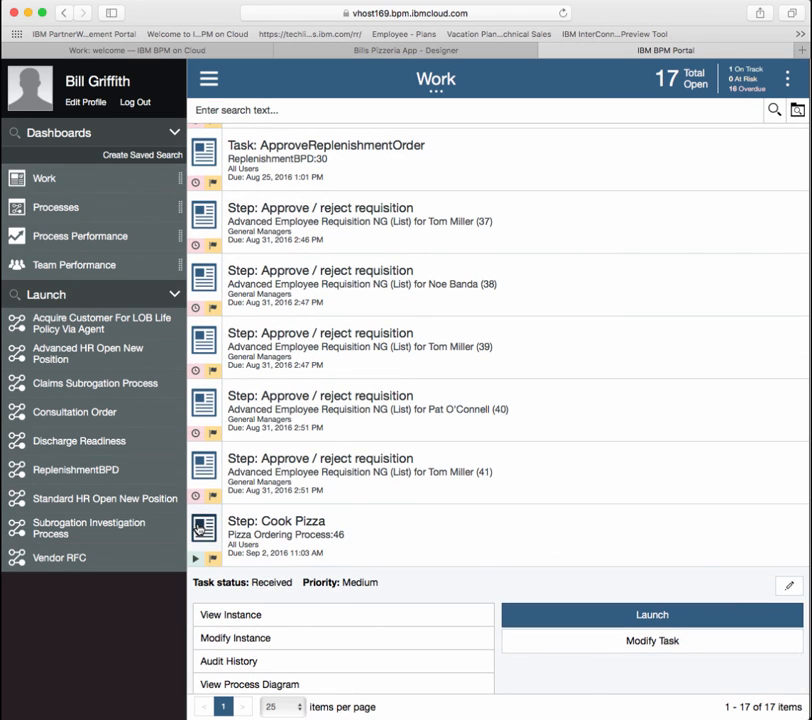
{"action": "left_click", "coordinate": [275, 686]}
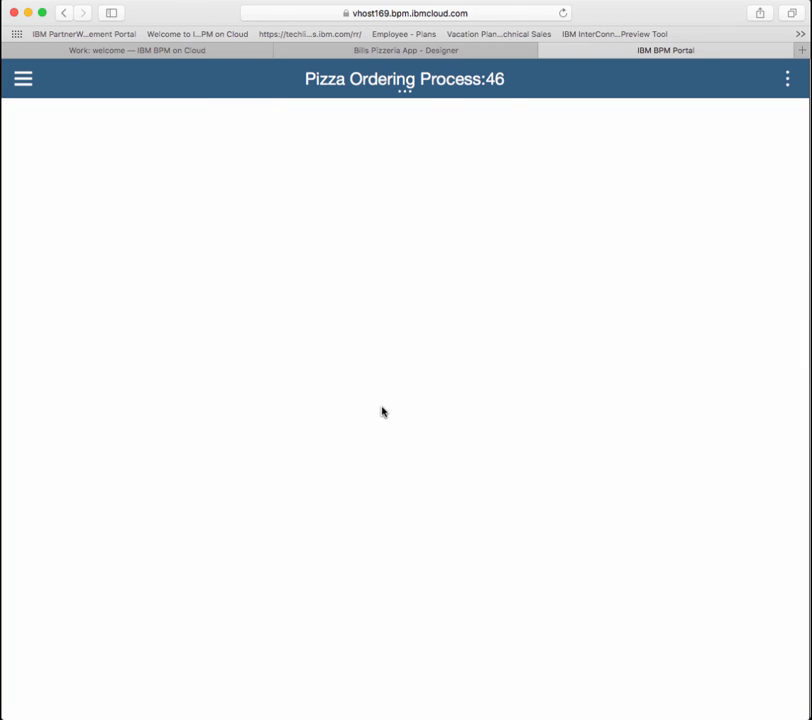